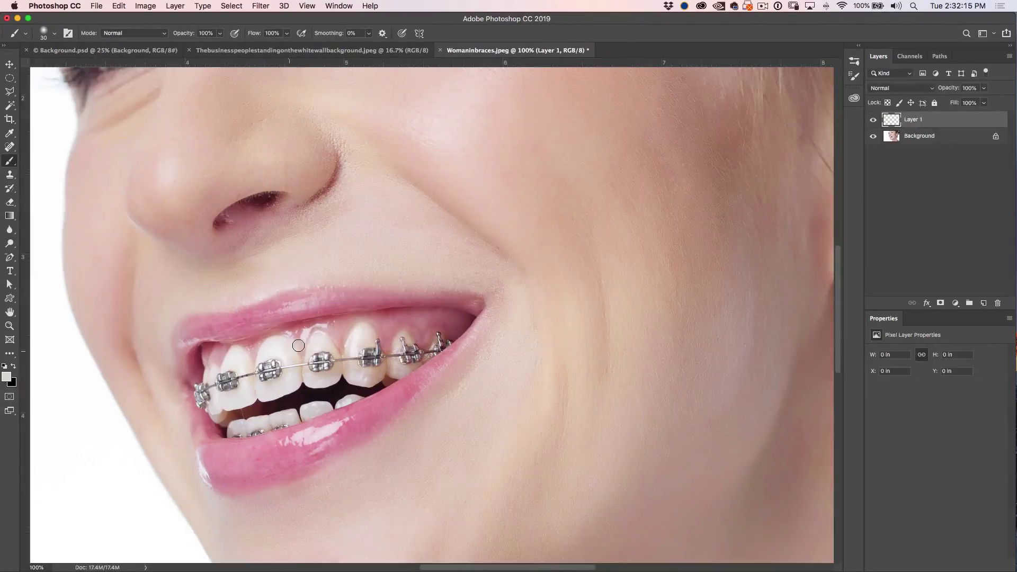
Step: Brush over the braces on the upper teeth of the woman's smile, on Layer 1
{"action": "mouse_move", "coordinate": [299, 346]}
{"action": "left_mouse_down"}
{"action": "mouse_move", "coordinate": [289, 371]}
{"action": "mouse_move", "coordinate": [236, 373]}
{"action": "left_mouse_up"}
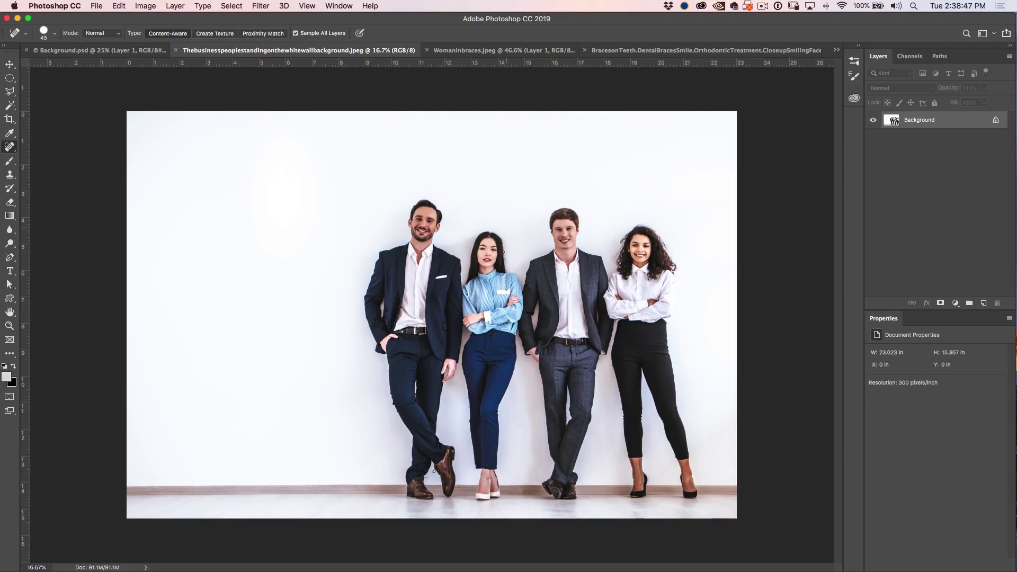
Step: Select the whole man in the grey suit, from hair to shoes and including his hands, with the Quick Selection tool
{"action": "left_click", "coordinate": [10, 94]}
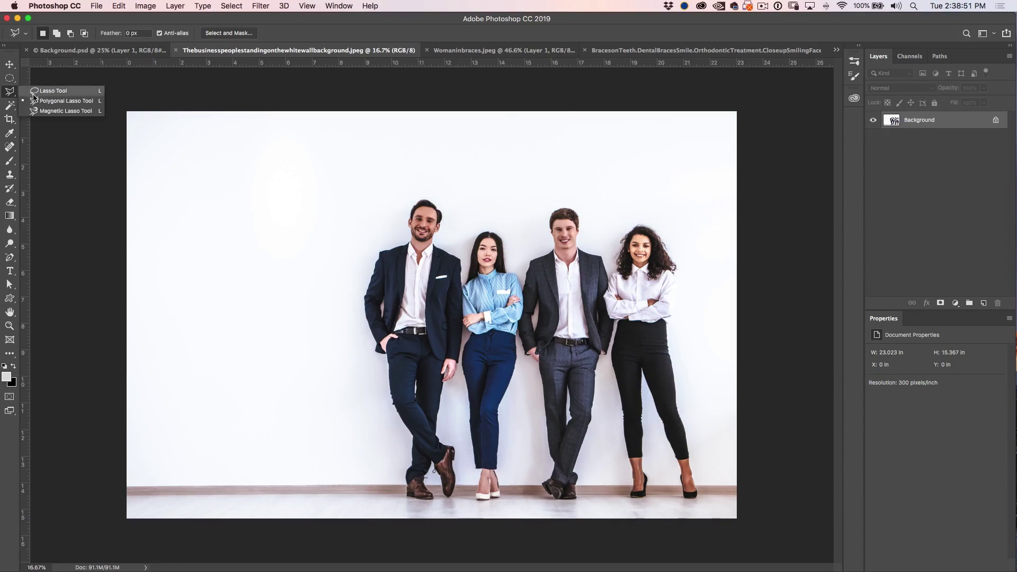
{"action": "left_click", "coordinate": [43, 91]}
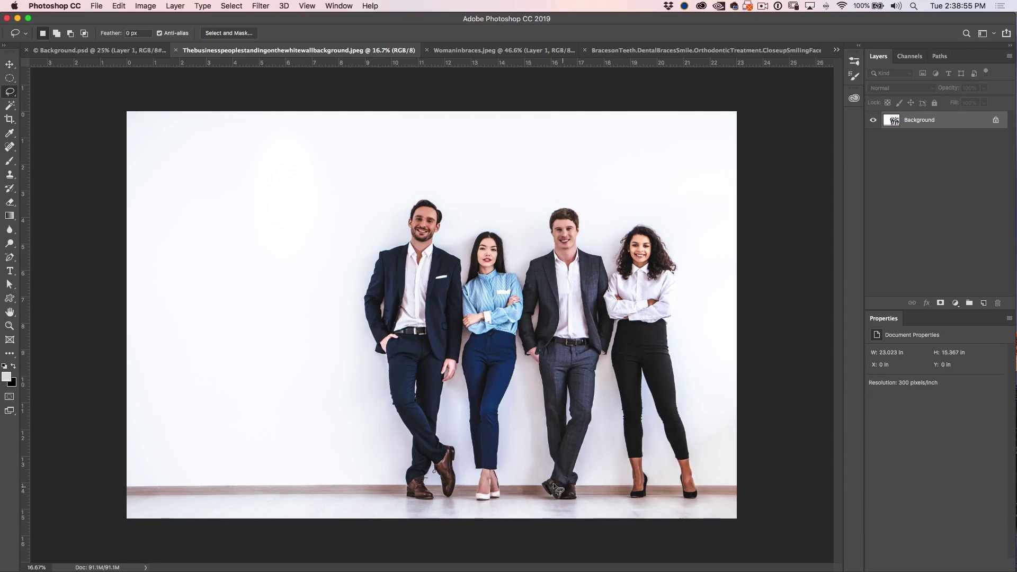
{"action": "left_click", "coordinate": [9, 104]}
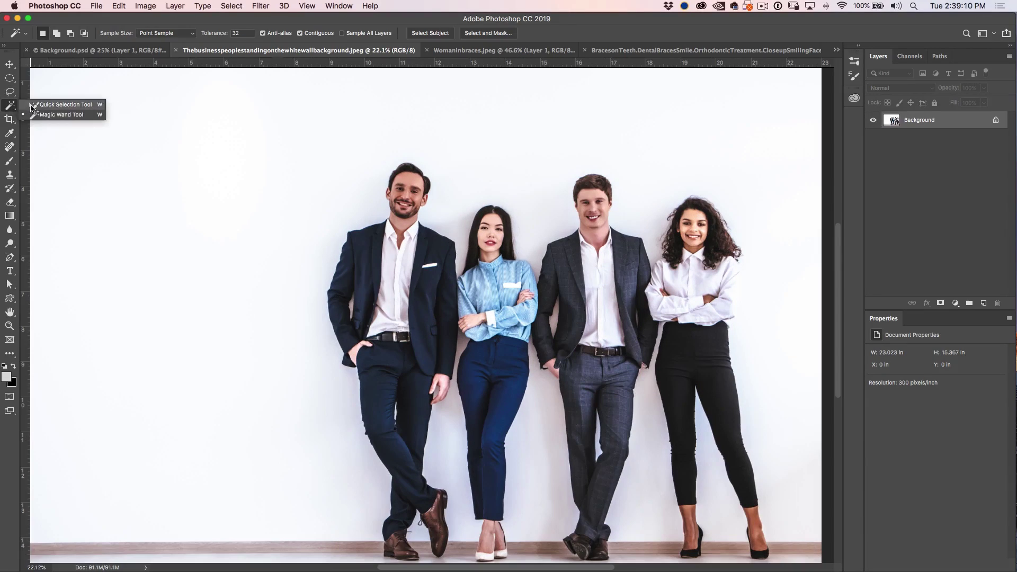
{"action": "left_click", "coordinate": [46, 105]}
{"action": "mouse_move", "coordinate": [600, 182]}
{"action": "left_mouse_down"}
{"action": "mouse_move", "coordinate": [585, 289]}
{"action": "mouse_move", "coordinate": [597, 428]}
{"action": "left_mouse_up"}
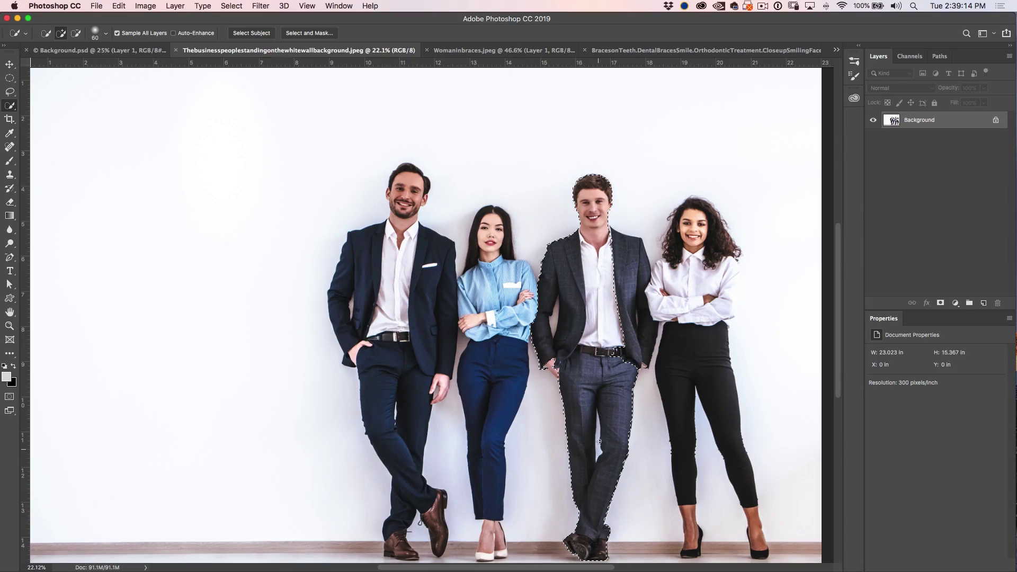
{"action": "left_click_drag", "start_coordinate": [607, 239], "coordinate": [634, 253]}
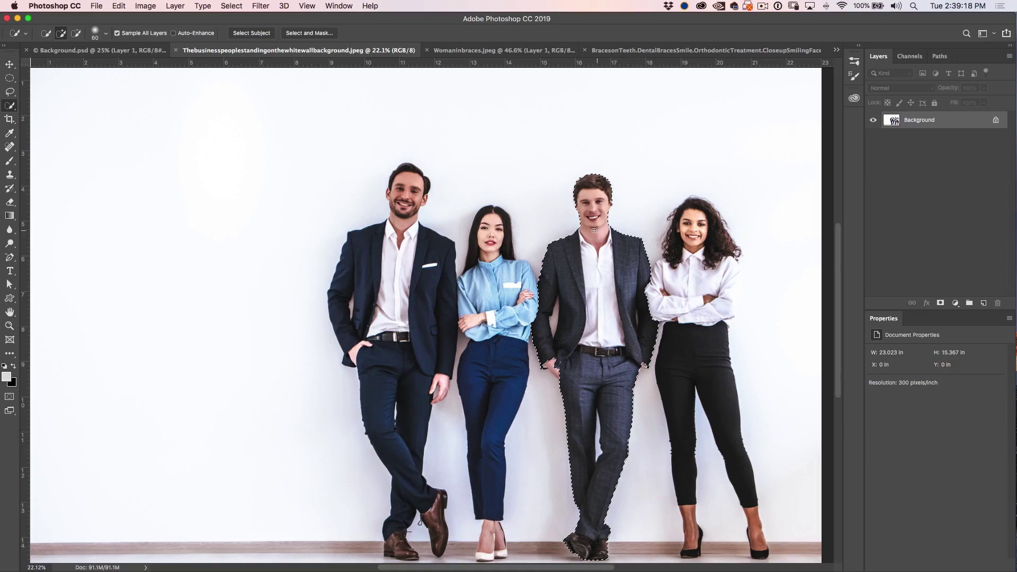
{"action": "scroll", "coordinate": [569, 284], "scroll_direction": "down", "scroll_amount": 3}
{"action": "scroll", "coordinate": [562, 294], "scroll_direction": "right", "scroll_amount": 1}
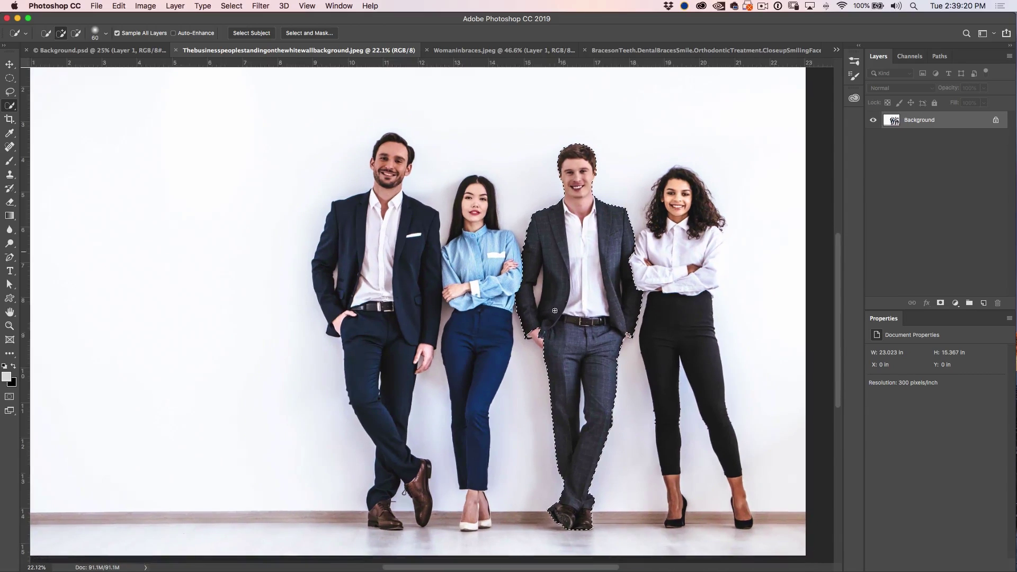
{"action": "left_click_drag", "start_coordinate": [532, 333], "coordinate": [539, 336]}
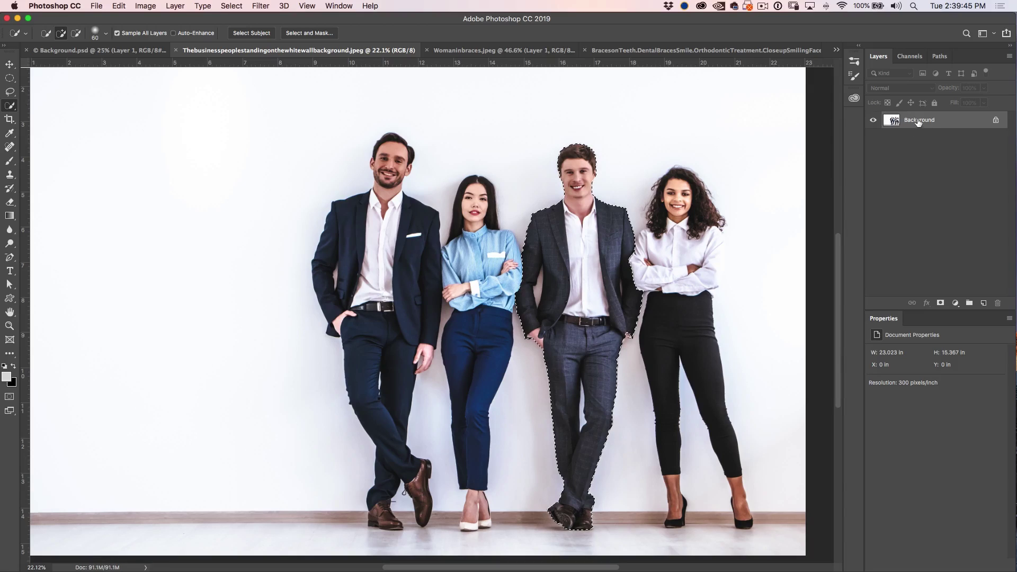
Step: Duplicate the Background layer and fill the selected man on the copy using Content-Aware contents with Color Adaptation at 100% opacity
{"action": "left_click_drag", "start_coordinate": [918, 122], "coordinate": [984, 303]}
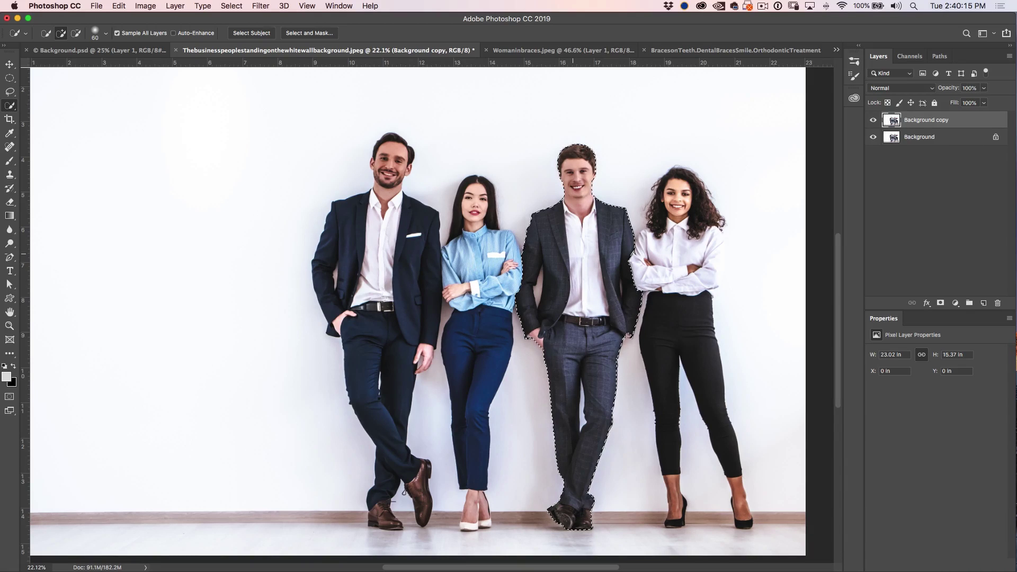
{"action": "key", "text": "shift+F5"}
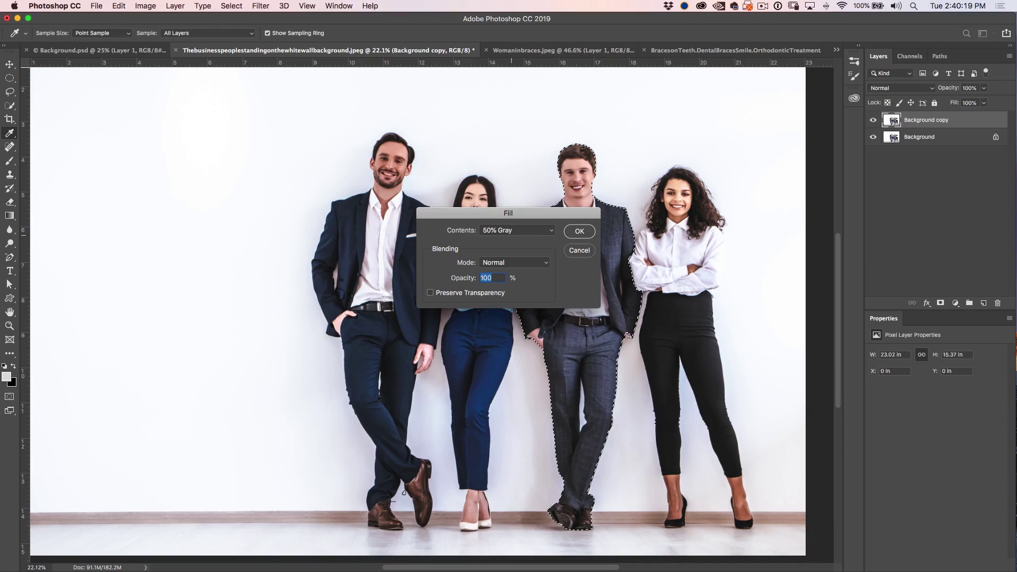
{"action": "left_click", "coordinate": [513, 229]}
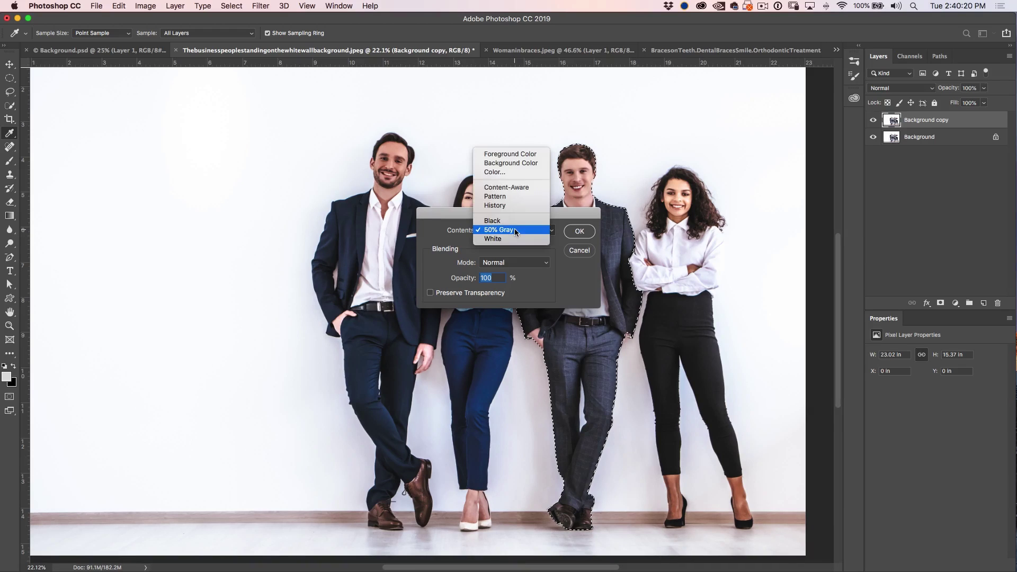
{"action": "left_click", "coordinate": [515, 188]}
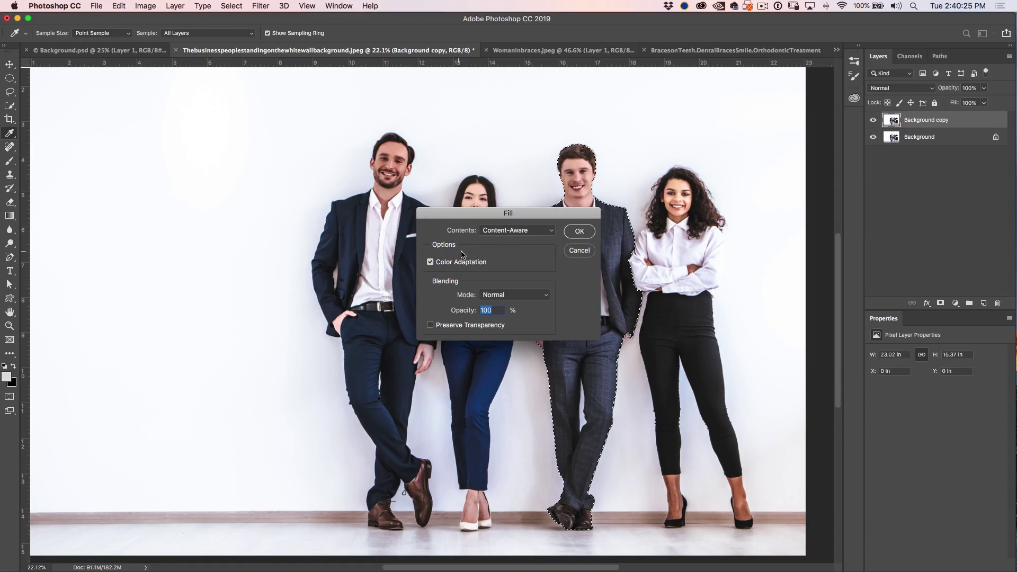
{"action": "left_click", "coordinate": [579, 231]}
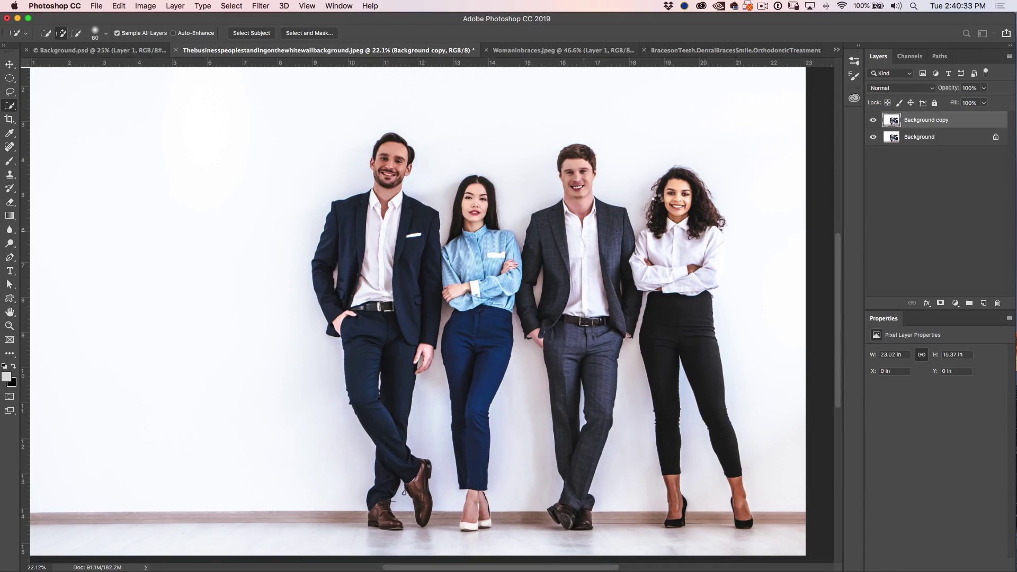
{"action": "key", "text": "super+shift+z"}
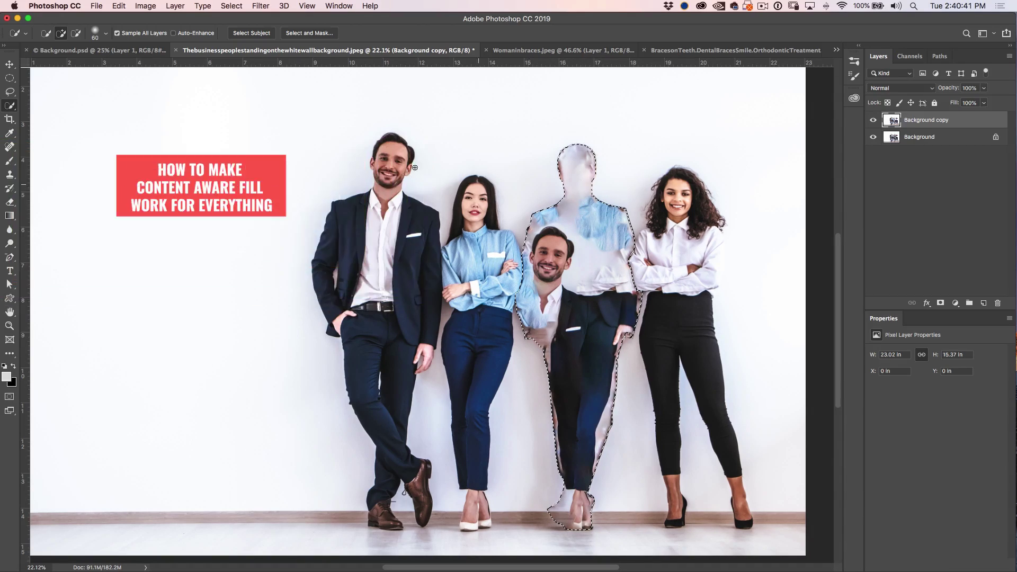
Step: Start Content-Aware Fill on the selection and exclude the three remaining people from the sampling area with the sampling brush
{"action": "left_click", "coordinate": [98, 5]}
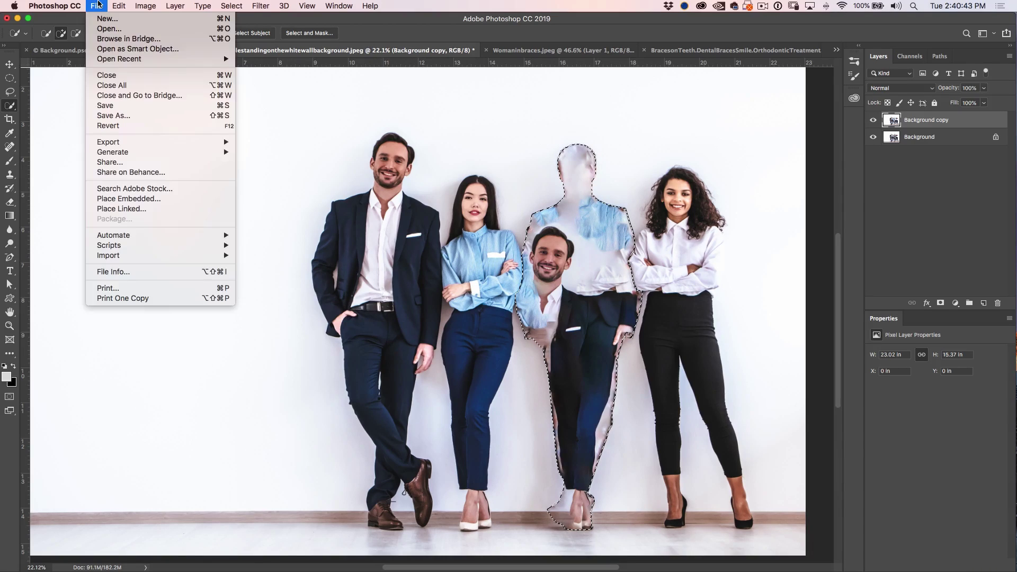
{"action": "mouse_move", "coordinate": [117, 5]}
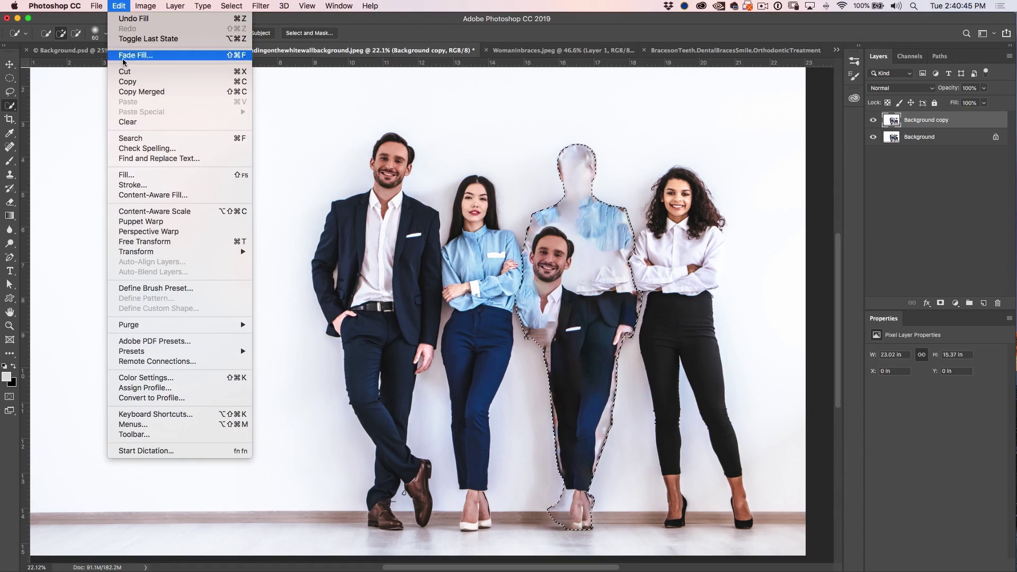
{"action": "left_click", "coordinate": [154, 195]}
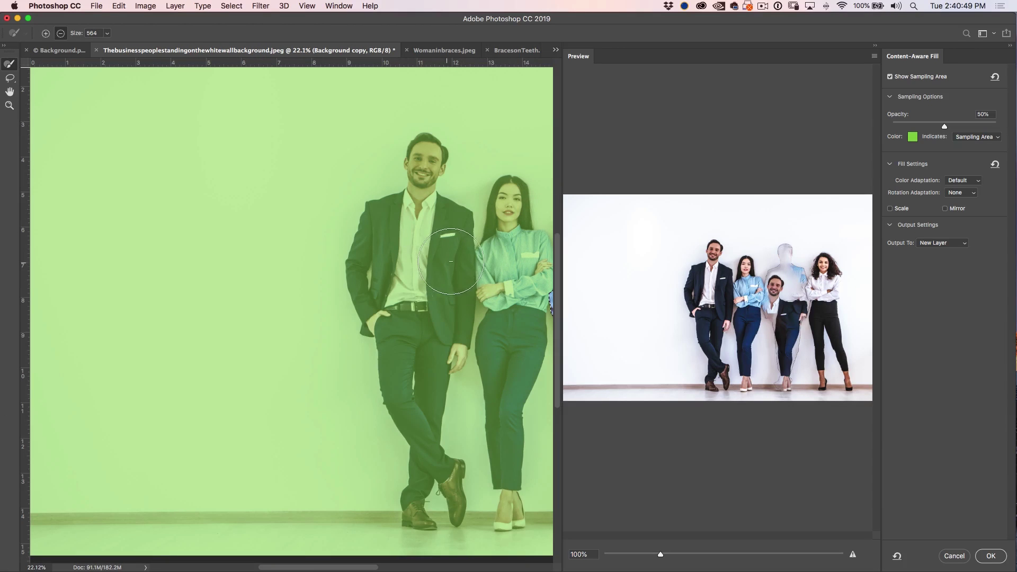
{"action": "left_click_drag", "start_coordinate": [410, 238], "coordinate": [163, 220]}
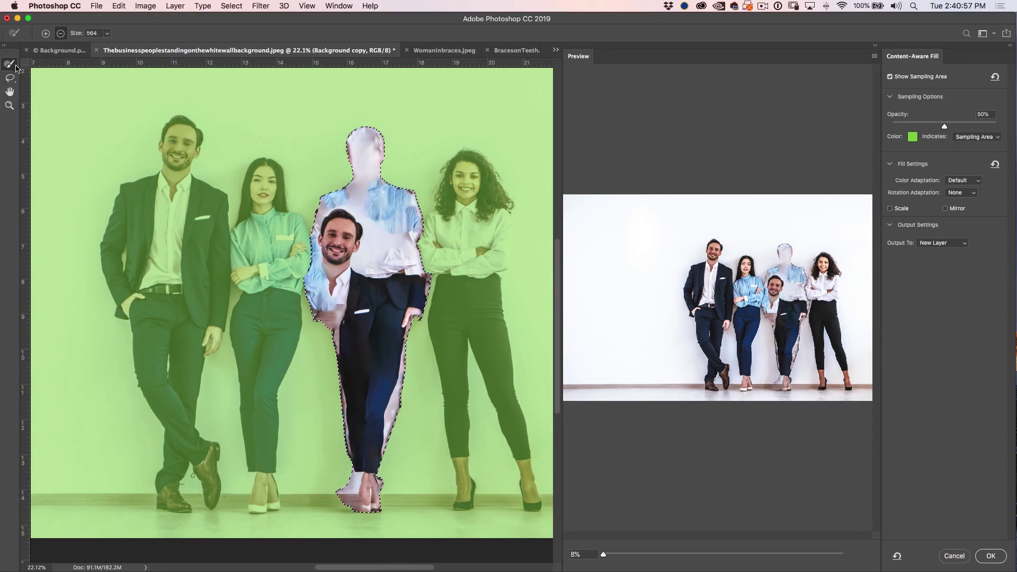
{"action": "mouse_move", "coordinate": [262, 180]}
{"action": "left_mouse_down"}
{"action": "mouse_move", "coordinate": [258, 322]}
{"action": "mouse_move", "coordinate": [295, 244]}
{"action": "mouse_move", "coordinate": [270, 494]}
{"action": "mouse_move", "coordinate": [173, 498]}
{"action": "mouse_move", "coordinate": [118, 356]}
{"action": "mouse_move", "coordinate": [113, 221]}
{"action": "mouse_move", "coordinate": [128, 179]}
{"action": "mouse_move", "coordinate": [161, 138]}
{"action": "mouse_move", "coordinate": [188, 129]}
{"action": "mouse_move", "coordinate": [217, 191]}
{"action": "mouse_move", "coordinate": [200, 220]}
{"action": "mouse_move", "coordinate": [189, 212]}
{"action": "mouse_move", "coordinate": [163, 274]}
{"action": "mouse_move", "coordinate": [157, 262]}
{"action": "mouse_move", "coordinate": [199, 395]}
{"action": "mouse_move", "coordinate": [204, 280]}
{"action": "mouse_move", "coordinate": [216, 267]}
{"action": "mouse_move", "coordinate": [233, 398]}
{"action": "mouse_move", "coordinate": [259, 373]}
{"action": "mouse_move", "coordinate": [243, 438]}
{"action": "mouse_move", "coordinate": [202, 454]}
{"action": "mouse_move", "coordinate": [177, 446]}
{"action": "mouse_move", "coordinate": [261, 243]}
{"action": "mouse_move", "coordinate": [280, 225]}
{"action": "mouse_move", "coordinate": [273, 230]}
{"action": "mouse_move", "coordinate": [390, 223]}
{"action": "mouse_move", "coordinate": [438, 185]}
{"action": "mouse_move", "coordinate": [472, 182]}
{"action": "mouse_move", "coordinate": [442, 226]}
{"action": "mouse_move", "coordinate": [436, 272]}
{"action": "mouse_move", "coordinate": [458, 324]}
{"action": "mouse_move", "coordinate": [475, 488]}
{"action": "mouse_move", "coordinate": [526, 490]}
{"action": "mouse_move", "coordinate": [493, 369]}
{"action": "mouse_move", "coordinate": [489, 199]}
{"action": "mouse_move", "coordinate": [466, 170]}
{"action": "mouse_move", "coordinate": [426, 172]}
{"action": "left_mouse_up"}
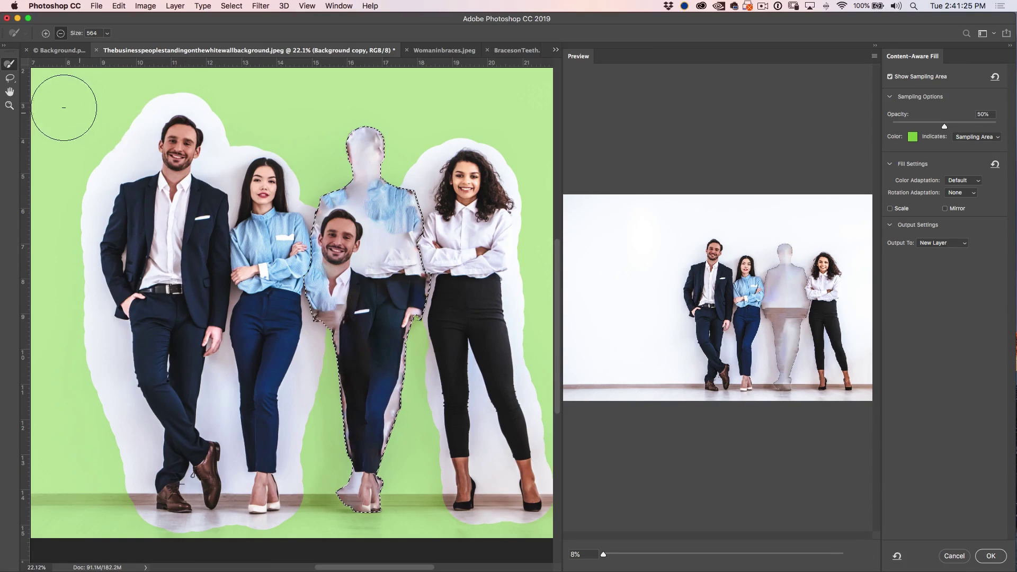
Step: Extend the fill selection with the Lasso tool to include a margin of wall around the figure's head and shoulders
{"action": "left_click", "coordinate": [9, 78]}
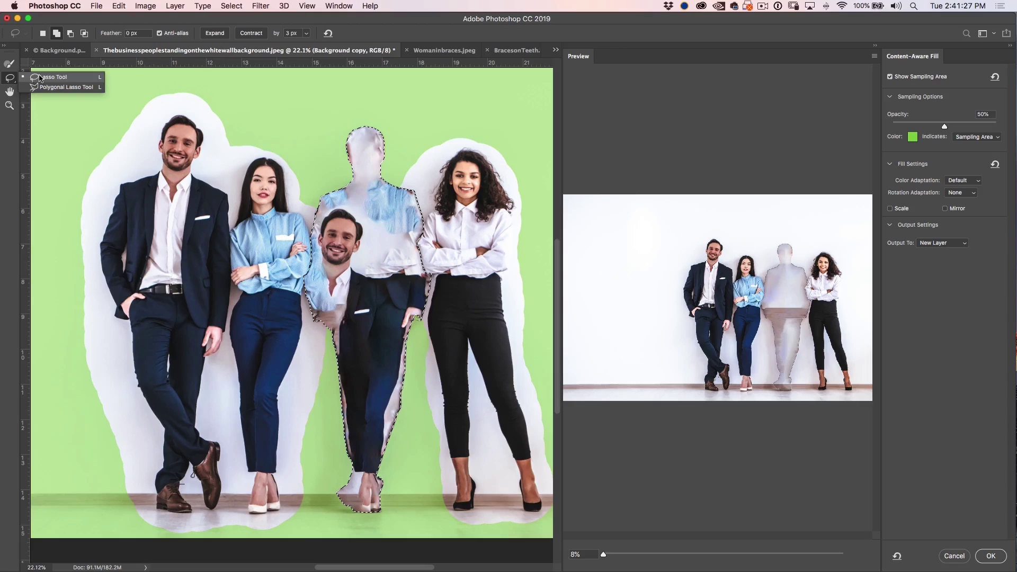
{"action": "left_click", "coordinate": [40, 78]}
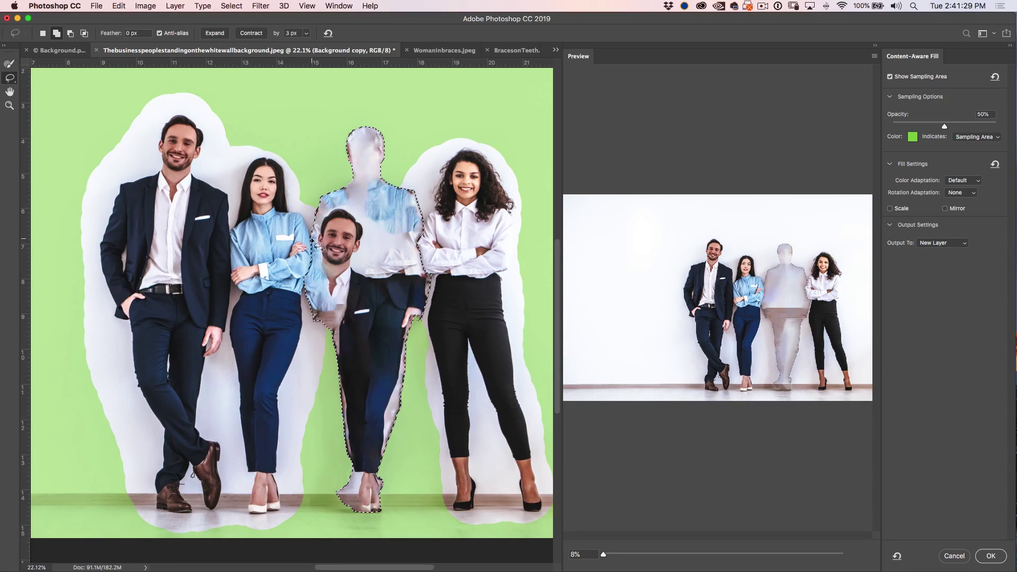
{"action": "mouse_move", "coordinate": [314, 207]}
{"action": "left_mouse_down"}
{"action": "mouse_move", "coordinate": [343, 177]}
{"action": "mouse_move", "coordinate": [343, 142]}
{"action": "mouse_move", "coordinate": [358, 122]}
{"action": "mouse_move", "coordinate": [387, 127]}
{"action": "mouse_move", "coordinate": [391, 175]}
{"action": "left_mouse_up"}
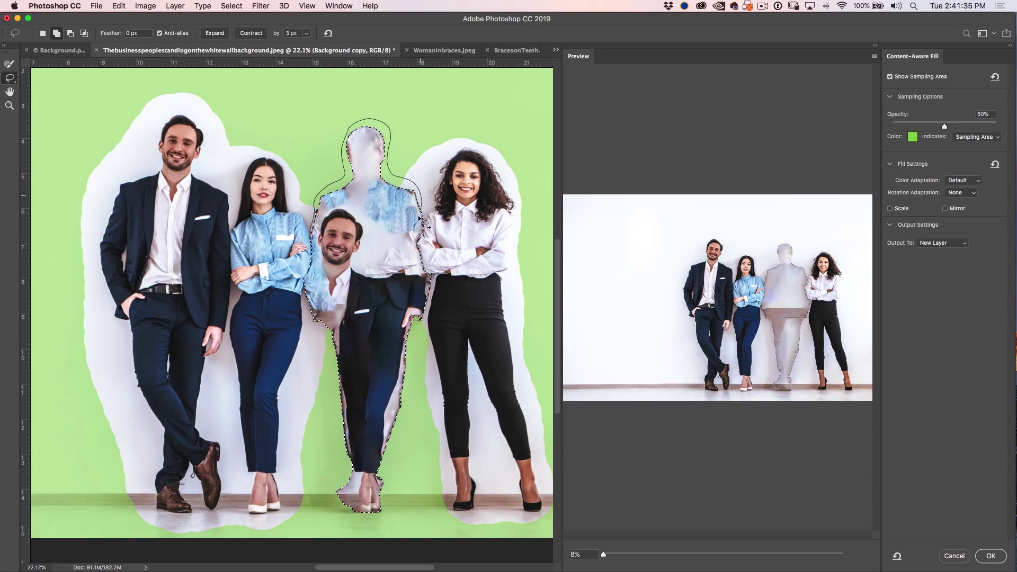
{"action": "left_click_drag", "start_coordinate": [423, 226], "coordinate": [412, 215]}
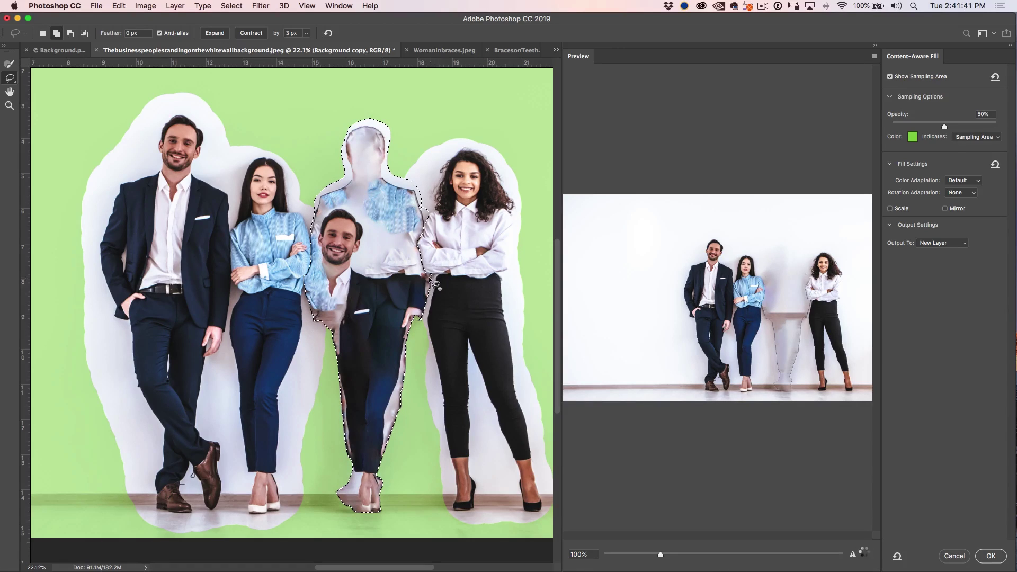
Step: Add a margin around the figure's legs, feet and both sides to the fill selection with the Lasso tool
{"action": "left_click_drag", "start_coordinate": [432, 275], "coordinate": [413, 361]}
{"action": "left_click_drag", "start_coordinate": [407, 423], "coordinate": [398, 459]}
{"action": "mouse_move", "coordinate": [384, 508]}
{"action": "left_mouse_down"}
{"action": "mouse_move", "coordinate": [365, 518]}
{"action": "mouse_move", "coordinate": [332, 493]}
{"action": "mouse_move", "coordinate": [343, 440]}
{"action": "mouse_move", "coordinate": [328, 356]}
{"action": "left_mouse_up"}
{"action": "left_click_drag", "start_coordinate": [316, 316], "coordinate": [324, 253]}
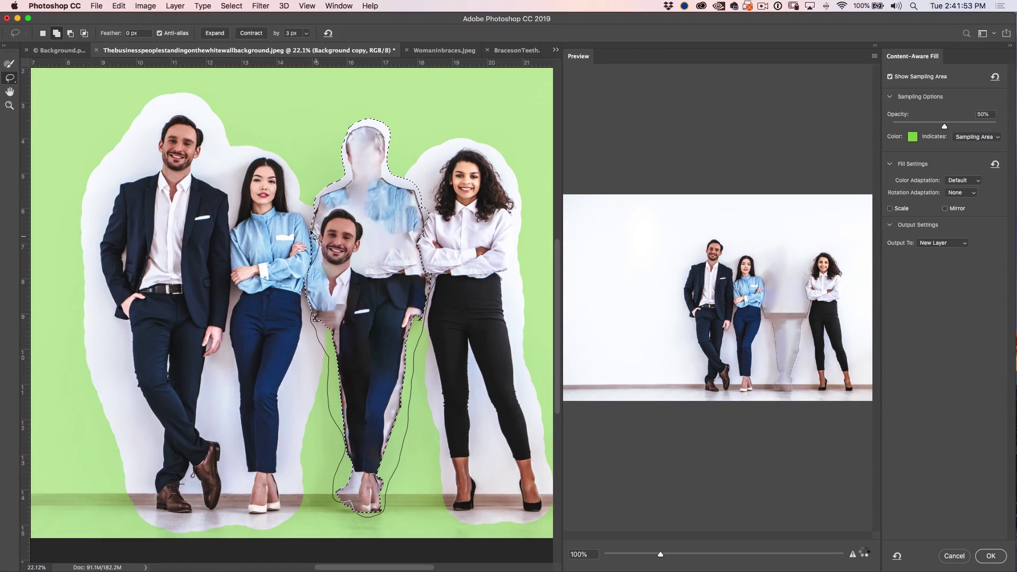
{"action": "left_click_drag", "start_coordinate": [313, 217], "coordinate": [333, 197]}
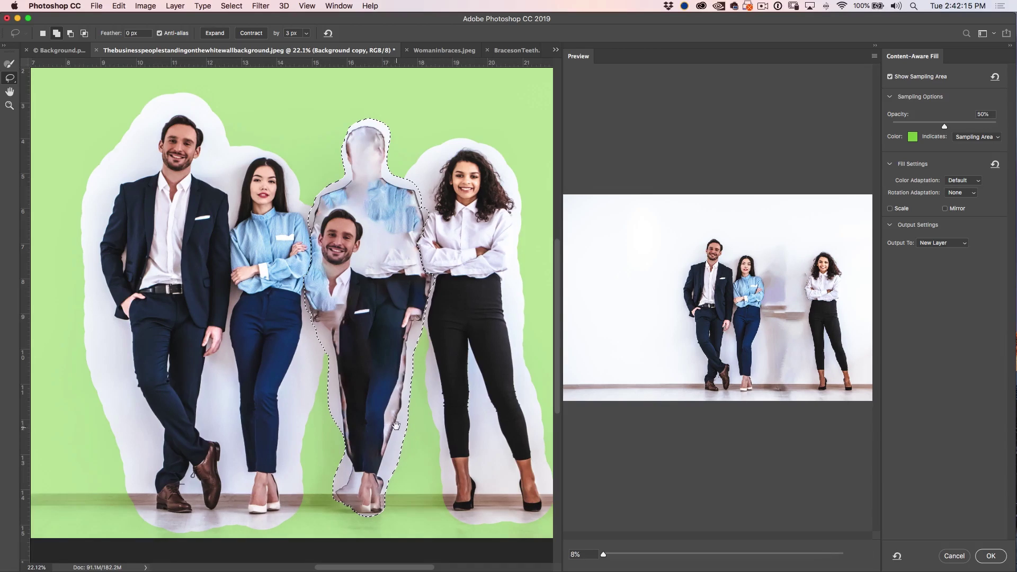
Step: Exclude the strip along the baseboard and floor, across the full image width, from the sampling area
{"action": "scroll", "coordinate": [452, 290], "scroll_direction": "down", "scroll_amount": 5}
{"action": "scroll", "coordinate": [240, 238], "scroll_direction": "down", "scroll_amount": 3}
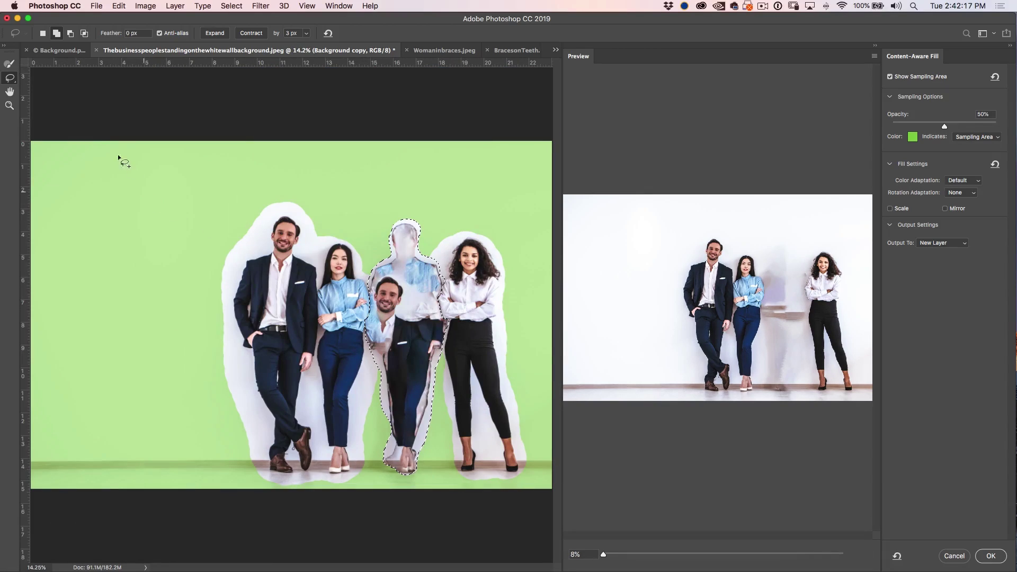
{"action": "left_click", "coordinate": [11, 64]}
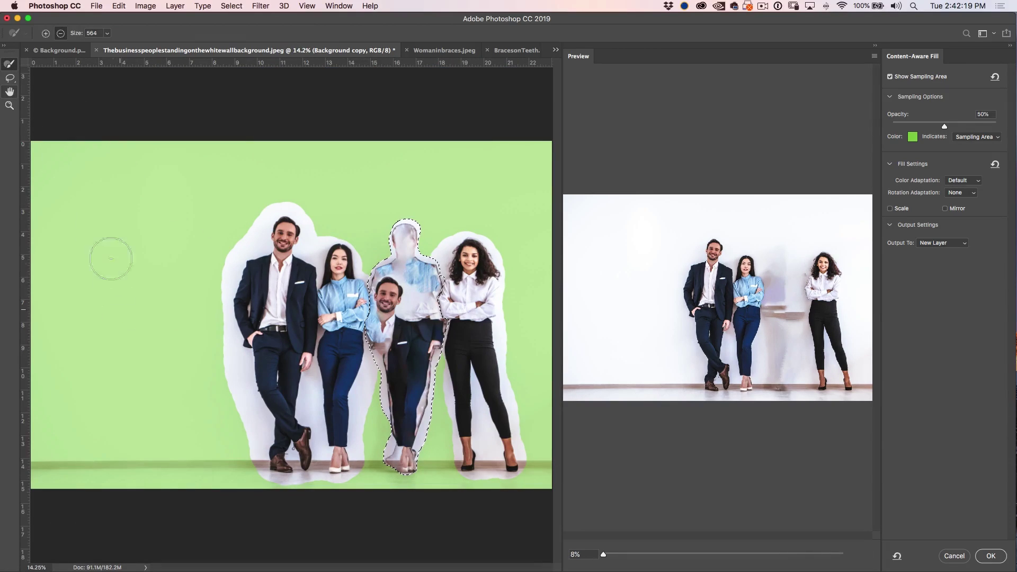
{"action": "mouse_move", "coordinate": [34, 465]}
{"action": "left_mouse_down"}
{"action": "mouse_move", "coordinate": [267, 465]}
{"action": "mouse_move", "coordinate": [37, 489]}
{"action": "mouse_move", "coordinate": [168, 476]}
{"action": "mouse_move", "coordinate": [344, 483]}
{"action": "mouse_move", "coordinate": [351, 462]}
{"action": "mouse_move", "coordinate": [550, 462]}
{"action": "left_mouse_up"}
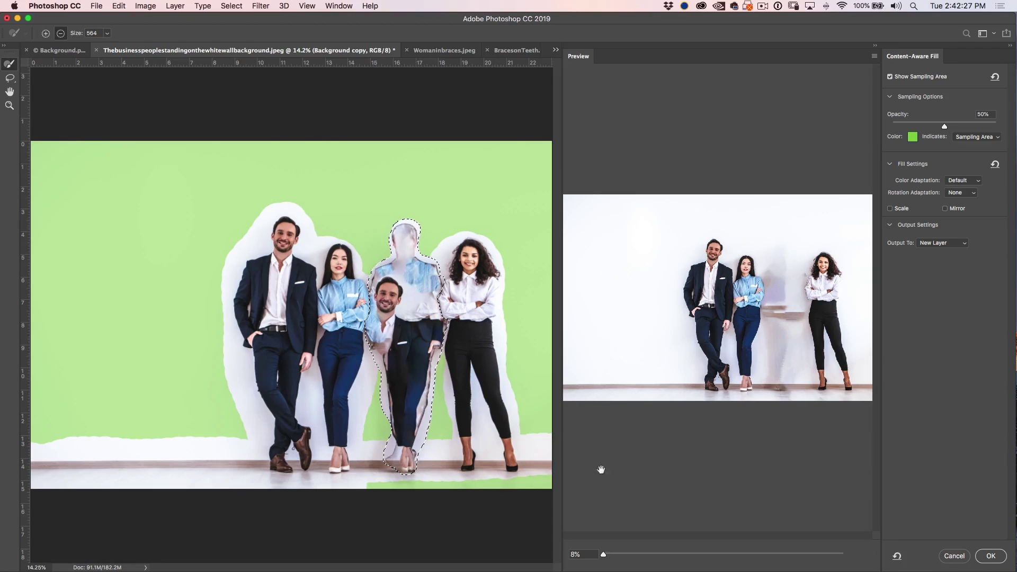
Step: Check the fill preview, apply the Content-Aware Fill to a new layer, and clear the selection
{"action": "key", "text": "super+1"}
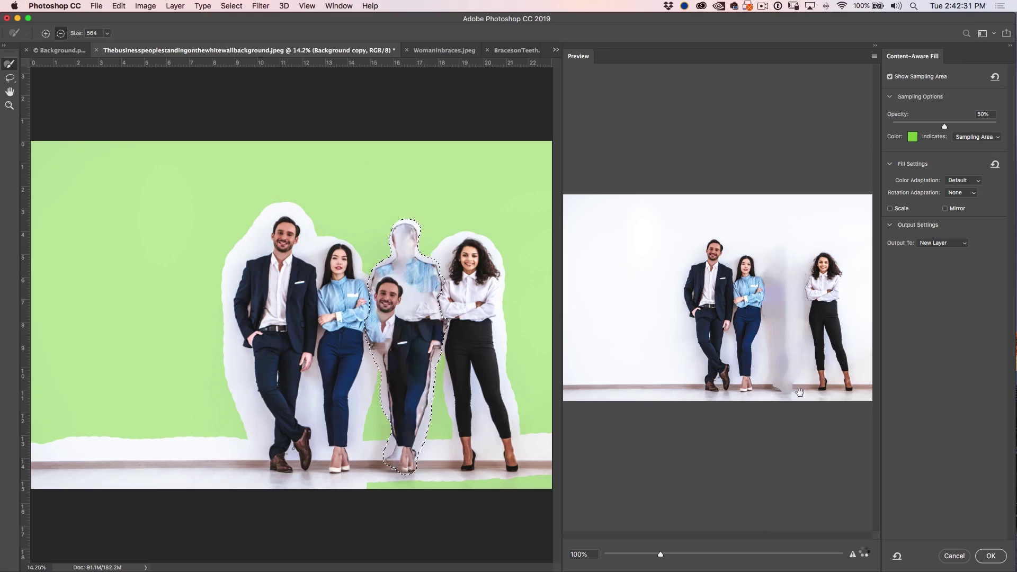
{"action": "key", "text": "super+0"}
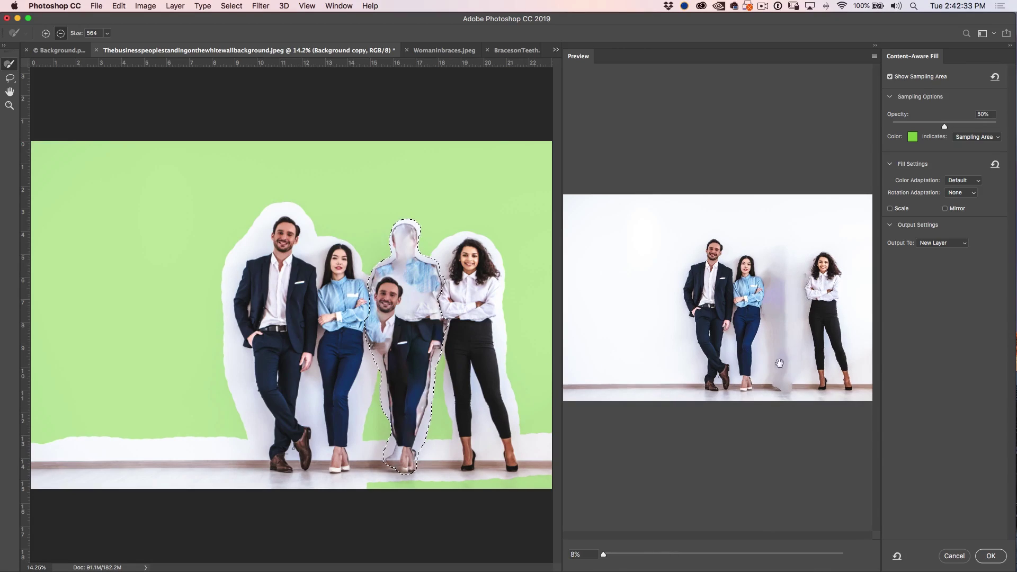
{"action": "left_click", "coordinate": [990, 556]}
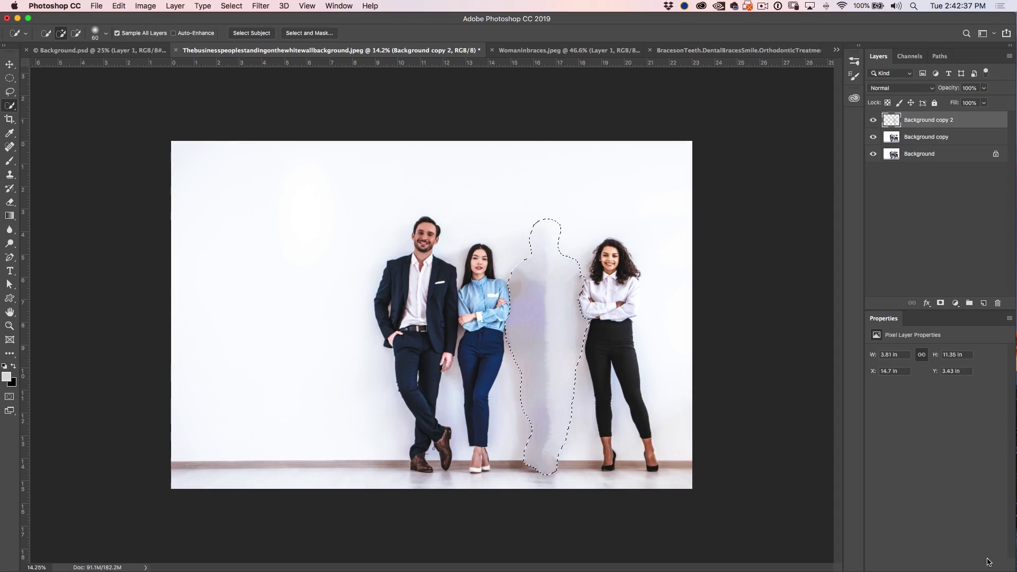
{"action": "key", "text": "super+d"}
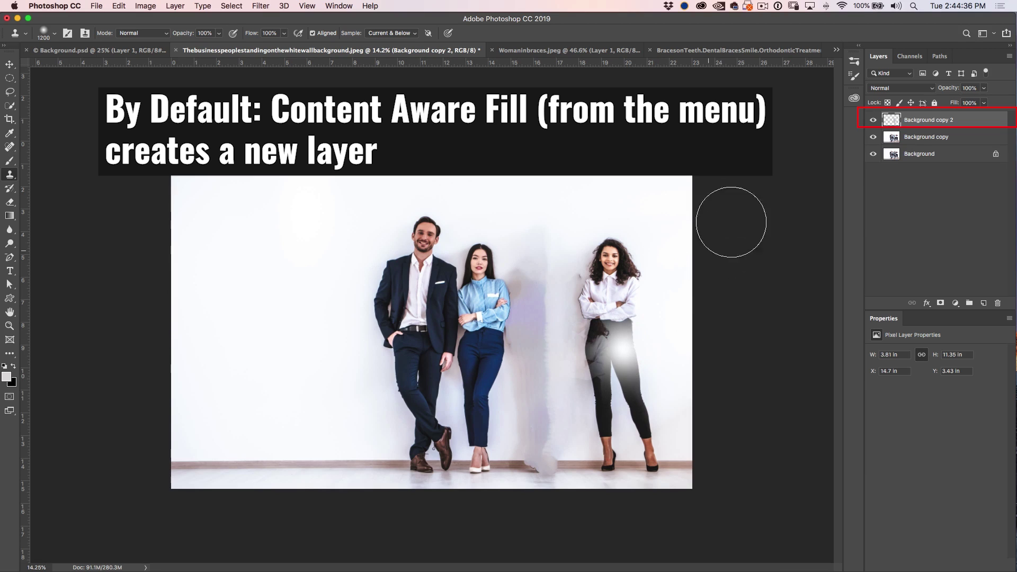
Step: Merge the Background copy and Background copy 2 layers into one layer above the original Background
{"action": "left_click", "coordinate": [924, 139]}
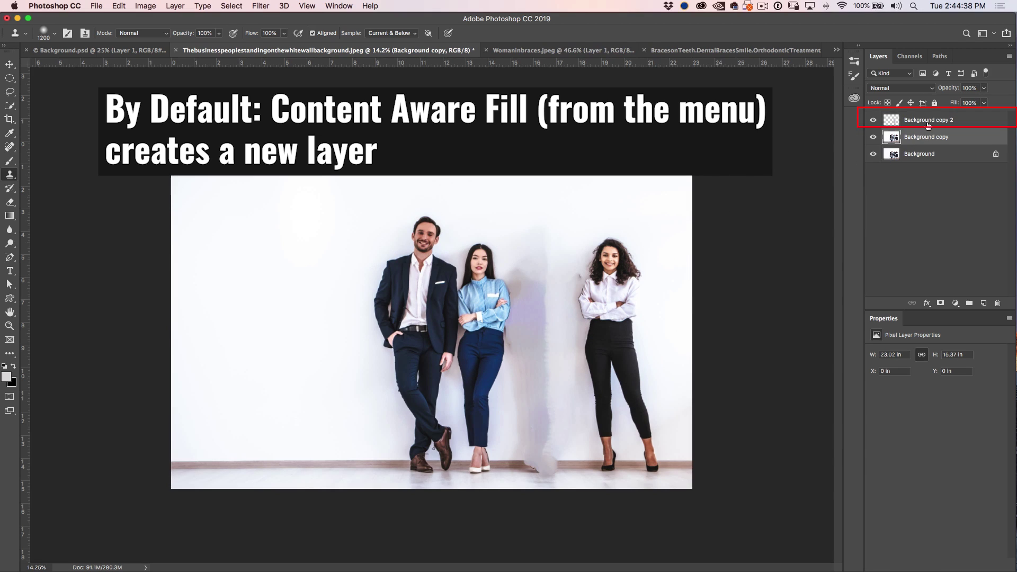
{"action": "left_click", "coordinate": [928, 122], "text": "shift"}
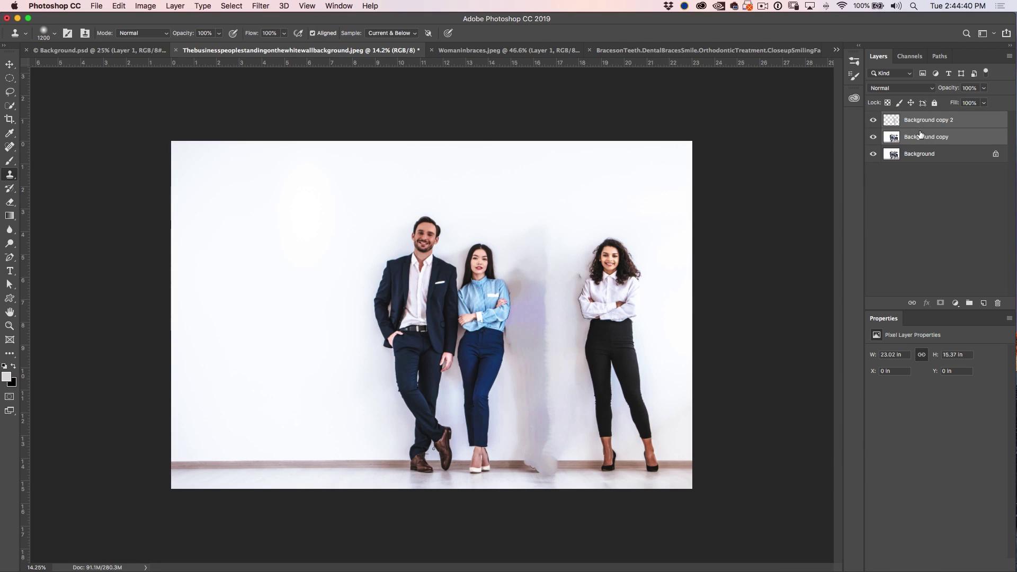
{"action": "key", "text": "super+e"}
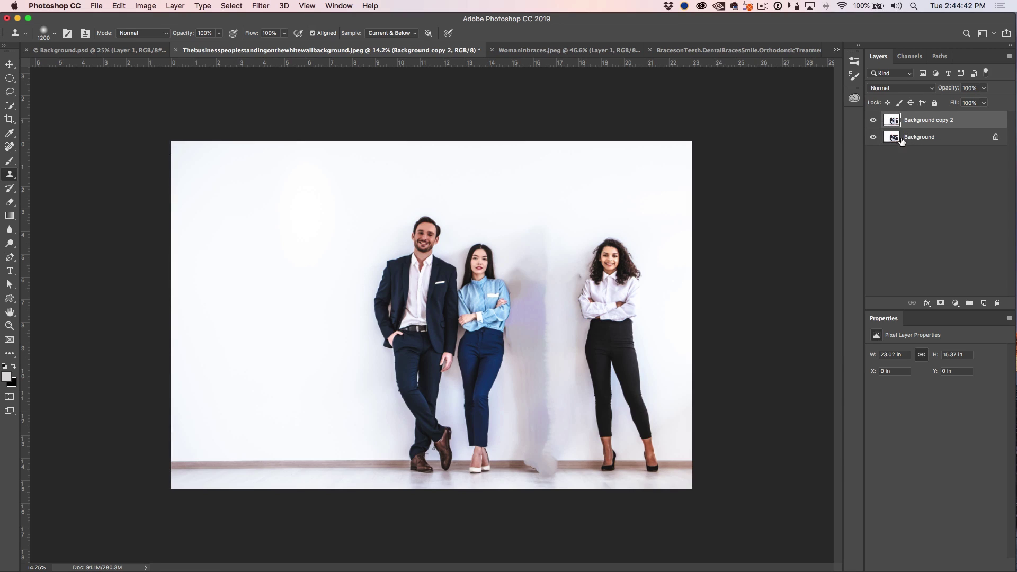
Step: Compare the merged layer with the original, and outline the man in the navy suit and the woman in blue with the Lasso tool
{"action": "left_click", "coordinate": [873, 121]}
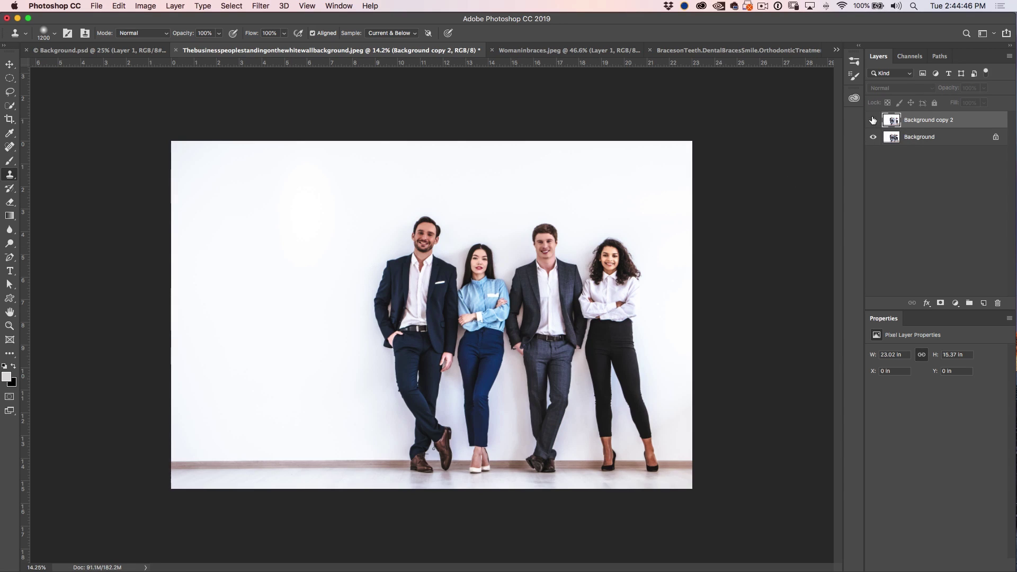
{"action": "left_click", "coordinate": [873, 120]}
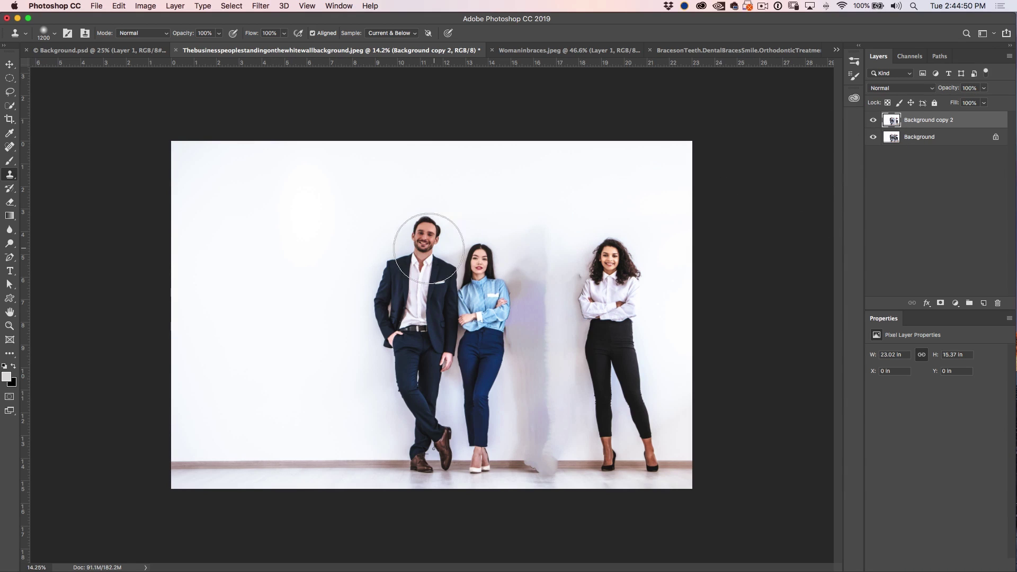
{"action": "left_click", "coordinate": [10, 93]}
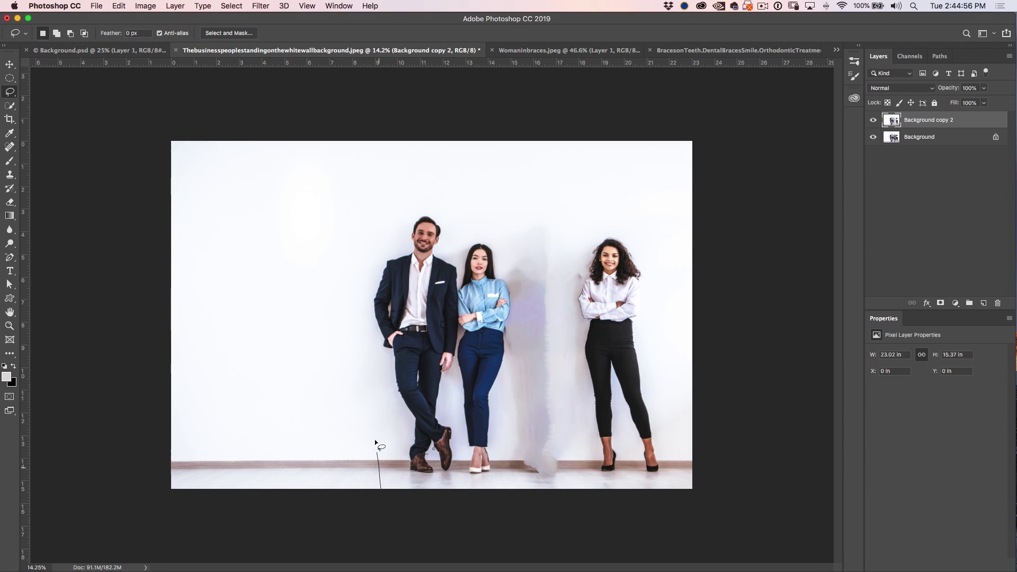
{"action": "mouse_move", "coordinate": [387, 225]}
{"action": "left_mouse_down"}
{"action": "mouse_move", "coordinate": [423, 195]}
{"action": "mouse_move", "coordinate": [461, 182]}
{"action": "mouse_move", "coordinate": [502, 211]}
{"action": "left_mouse_up"}
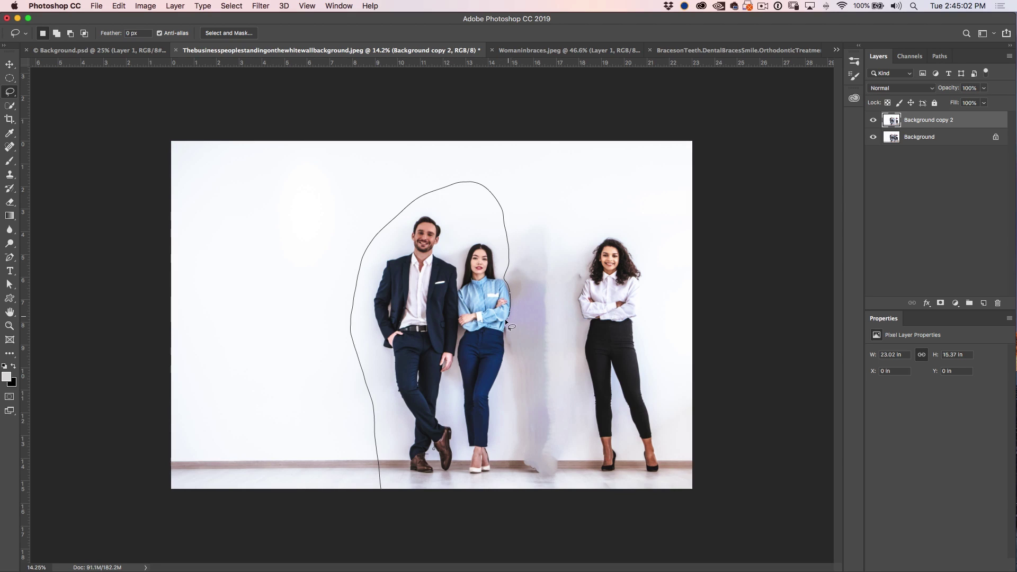
{"action": "left_click_drag", "start_coordinate": [503, 329], "coordinate": [506, 365]}
{"action": "left_click_drag", "start_coordinate": [350, 514], "coordinate": [366, 438]}
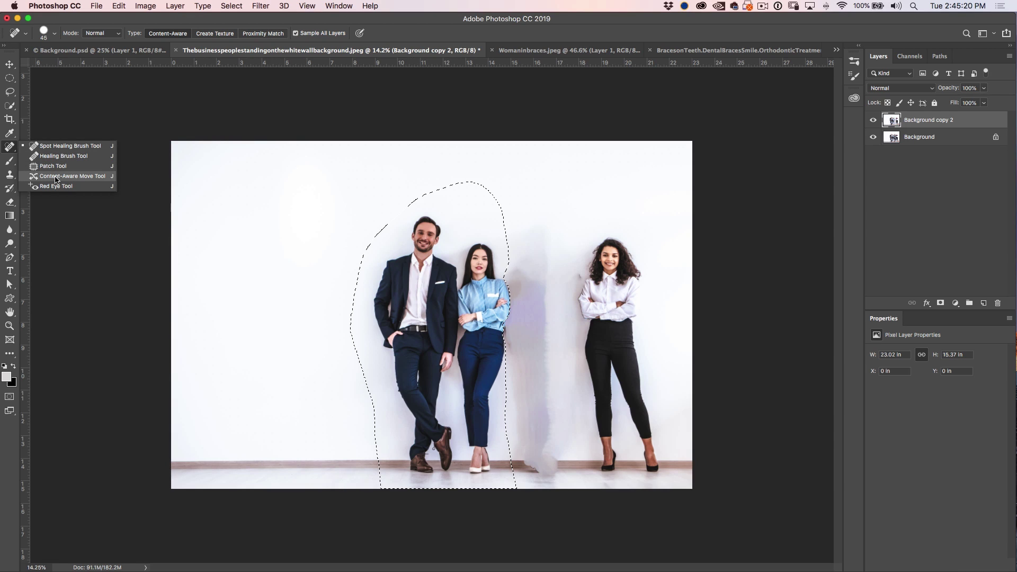
Step: Shift the selected pair over to the woman in white with Content-Aware Move, closing the gap, and clear the selection
{"action": "left_click", "coordinate": [56, 178]}
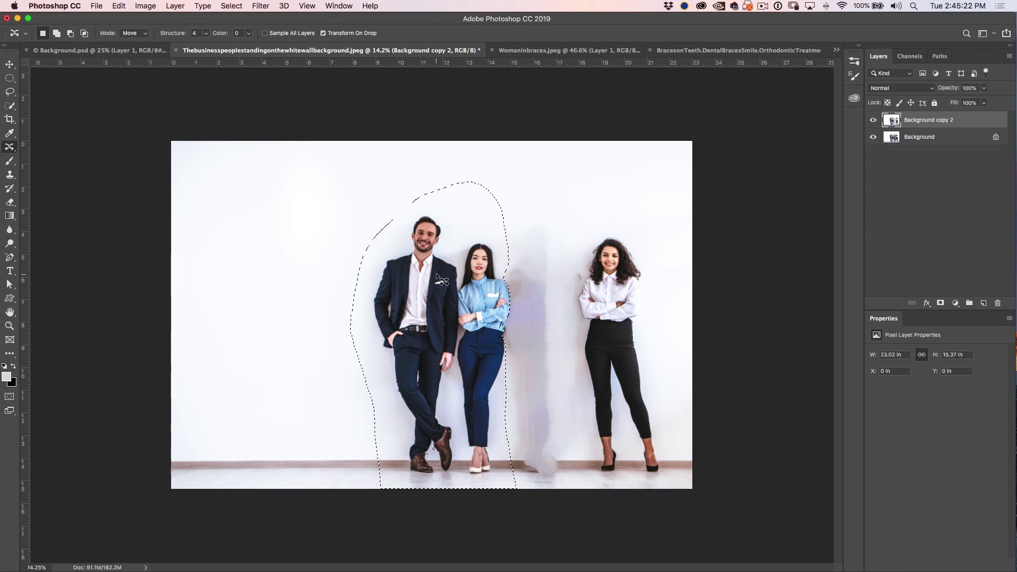
{"action": "left_click_drag", "start_coordinate": [434, 276], "coordinate": [507, 275]}
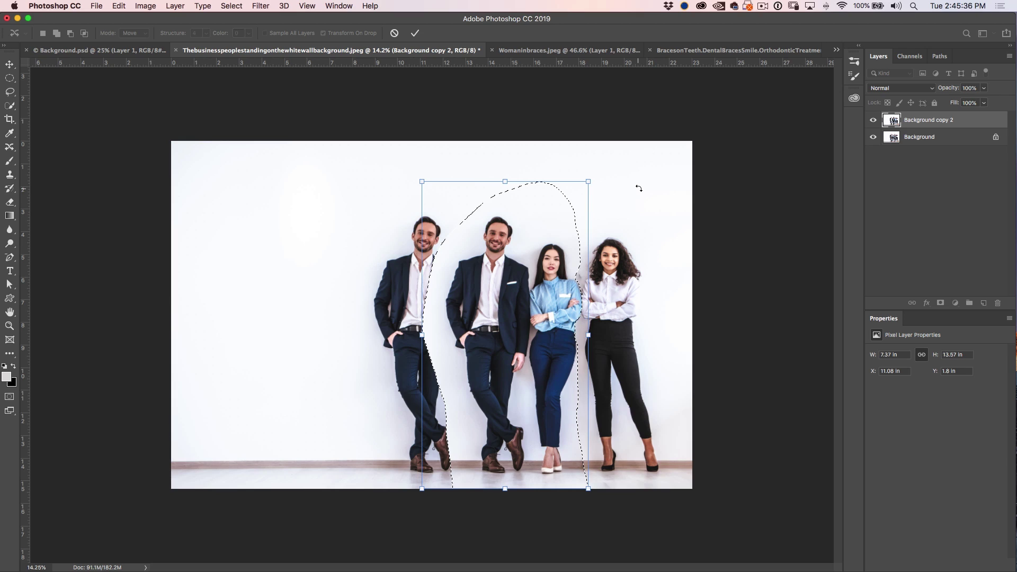
{"action": "key", "text": "Return"}
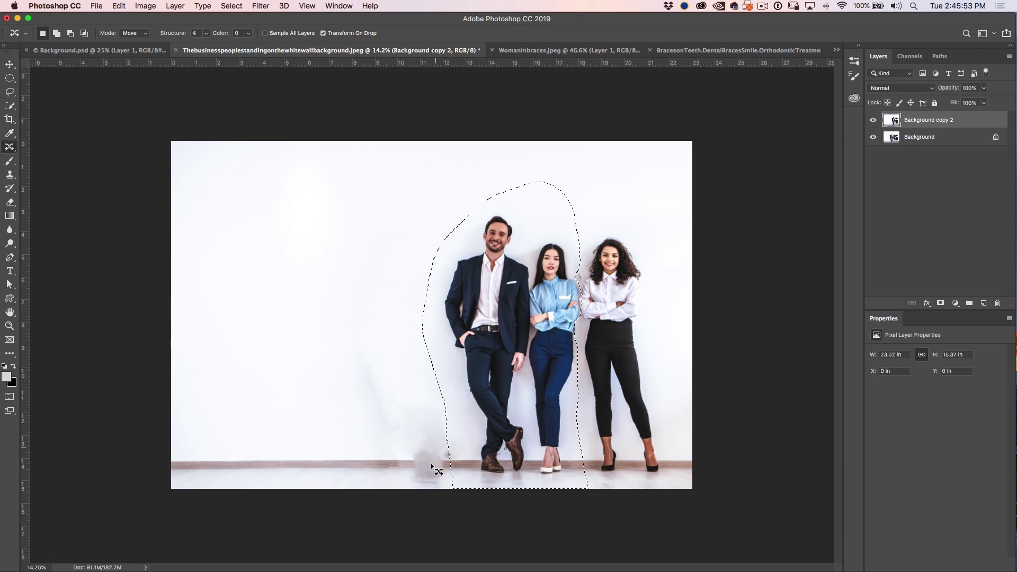
{"action": "left_click", "coordinate": [10, 78]}
{"action": "left_click", "coordinate": [334, 197]}
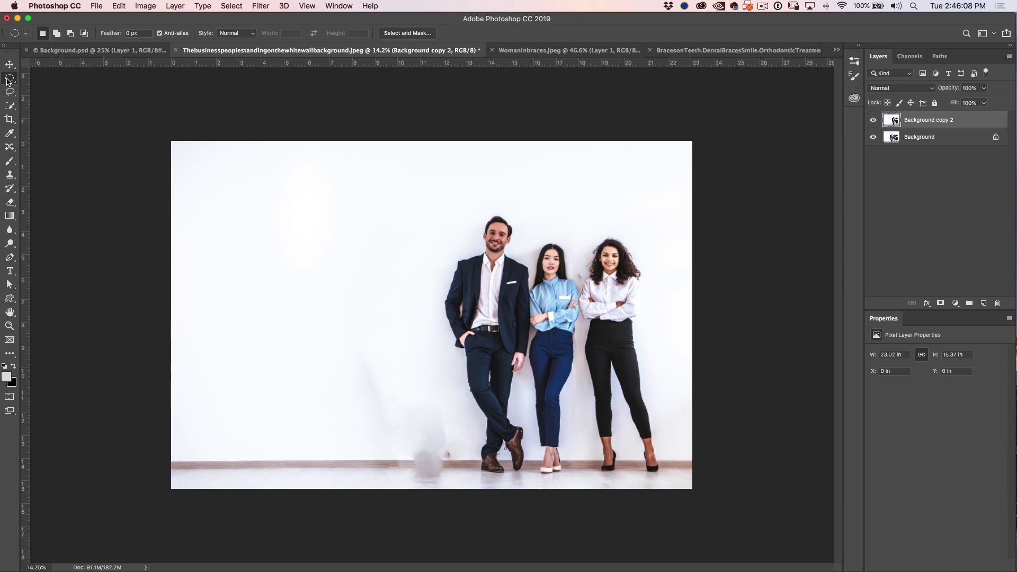
Step: On a new layer, clone clean wall and baseboard over the smudges beside the man's feet with the Clone Stamp
{"action": "left_click", "coordinate": [9, 174]}
{"action": "key", "text": "bracketright"}
{"action": "left_click", "coordinate": [983, 303]}
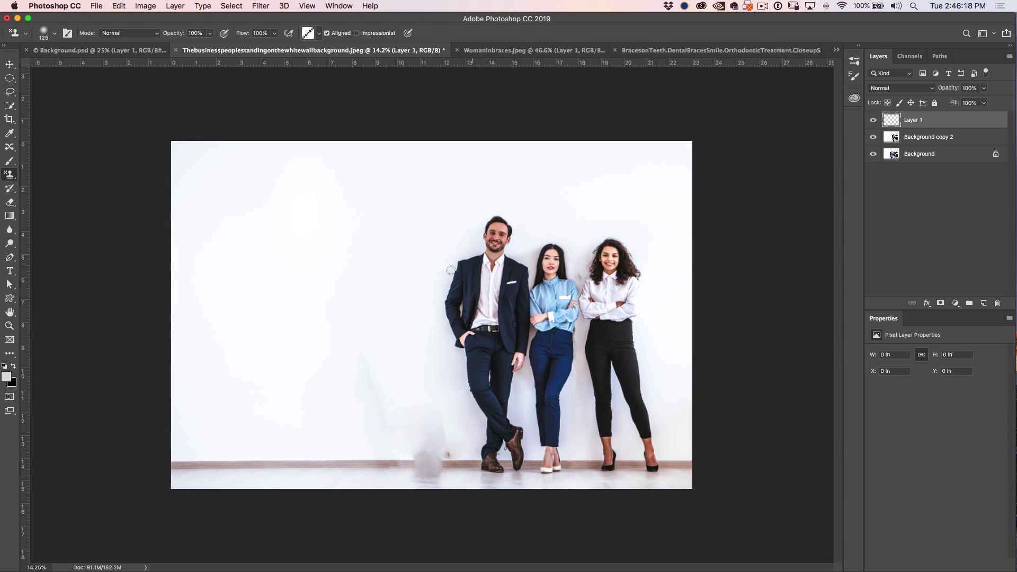
{"action": "left_click", "coordinate": [10, 175]}
{"action": "left_click", "coordinate": [42, 172]}
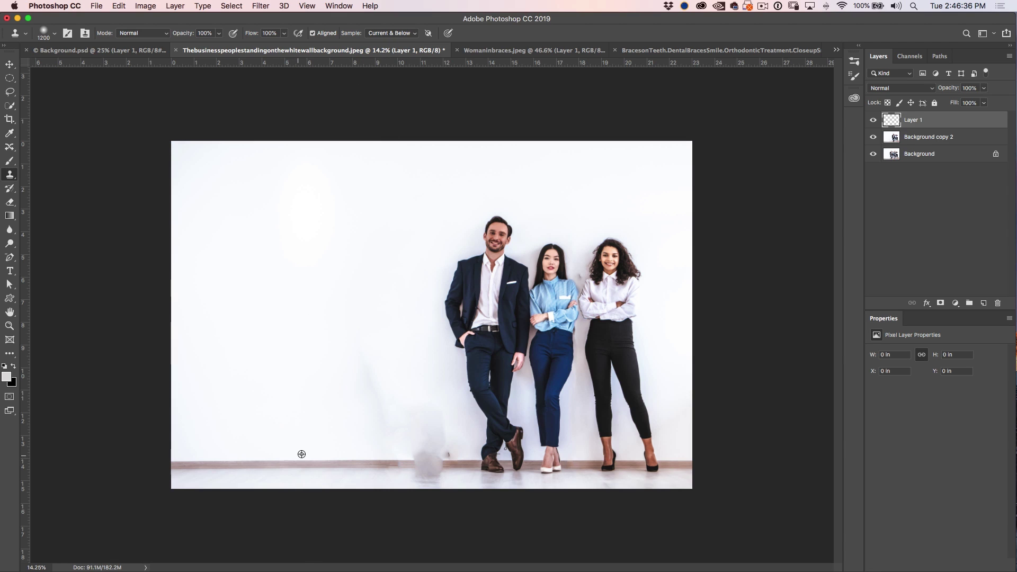
{"action": "left_click", "coordinate": [260, 460], "text": "alt"}
{"action": "left_click_drag", "start_coordinate": [420, 443], "coordinate": [417, 460]}
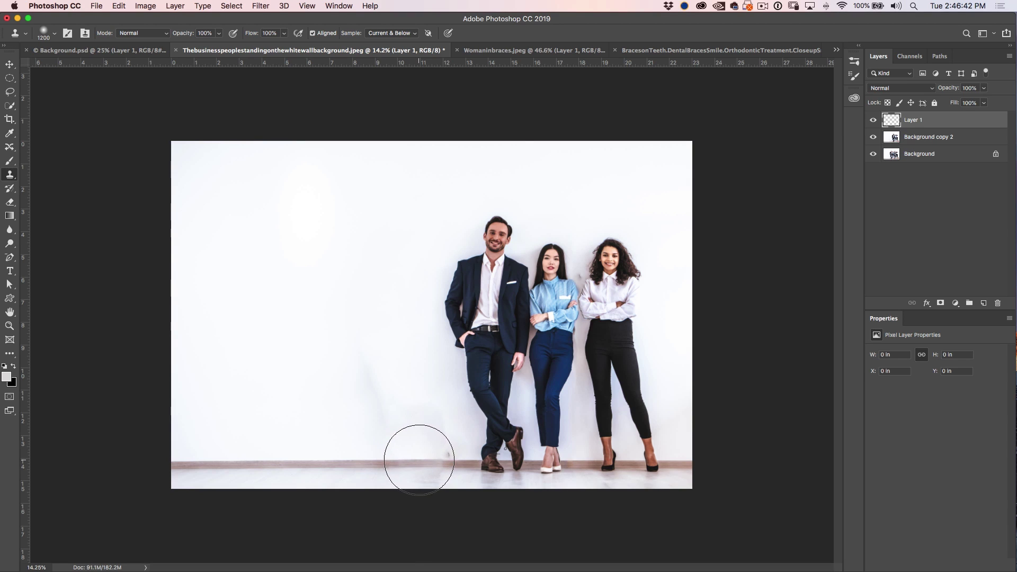
{"action": "left_click", "coordinate": [419, 460]}
{"action": "mouse_move", "coordinate": [419, 461]}
{"action": "left_mouse_down"}
{"action": "mouse_move", "coordinate": [440, 461]}
{"action": "mouse_move", "coordinate": [405, 464]}
{"action": "mouse_move", "coordinate": [420, 436]}
{"action": "left_mouse_up"}
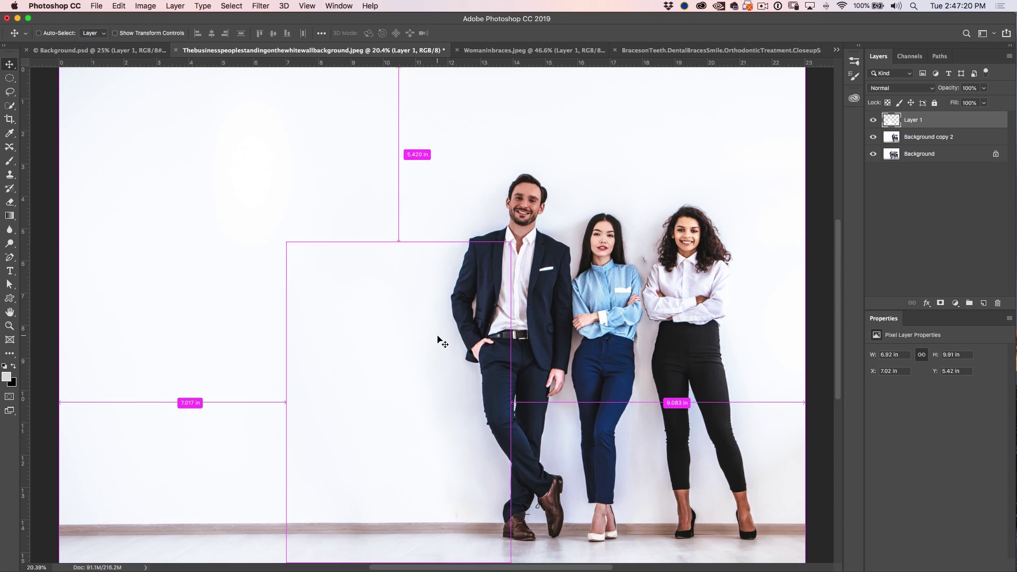
{"action": "left_click_drag", "start_coordinate": [438, 341], "coordinate": [437, 339]}
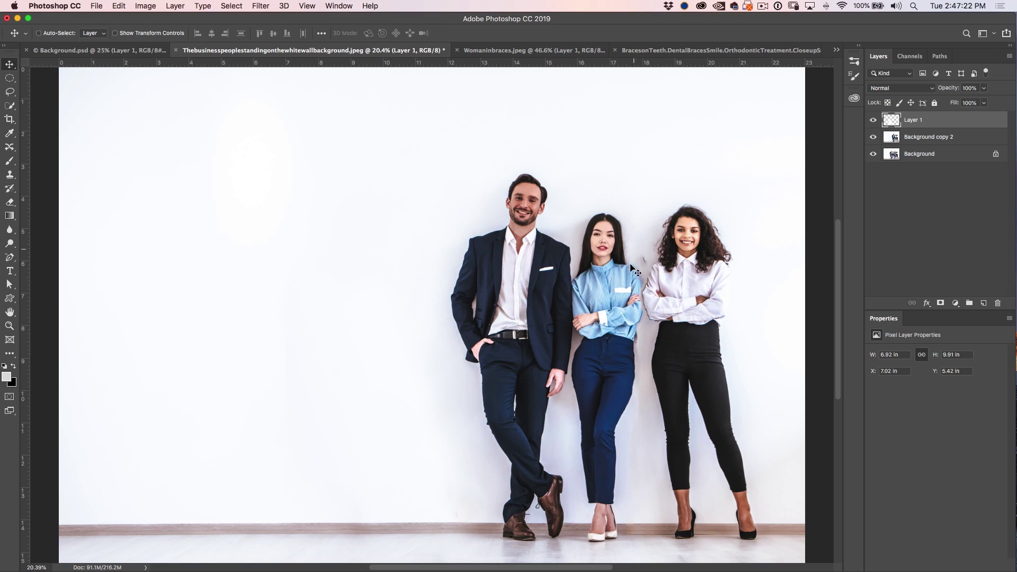
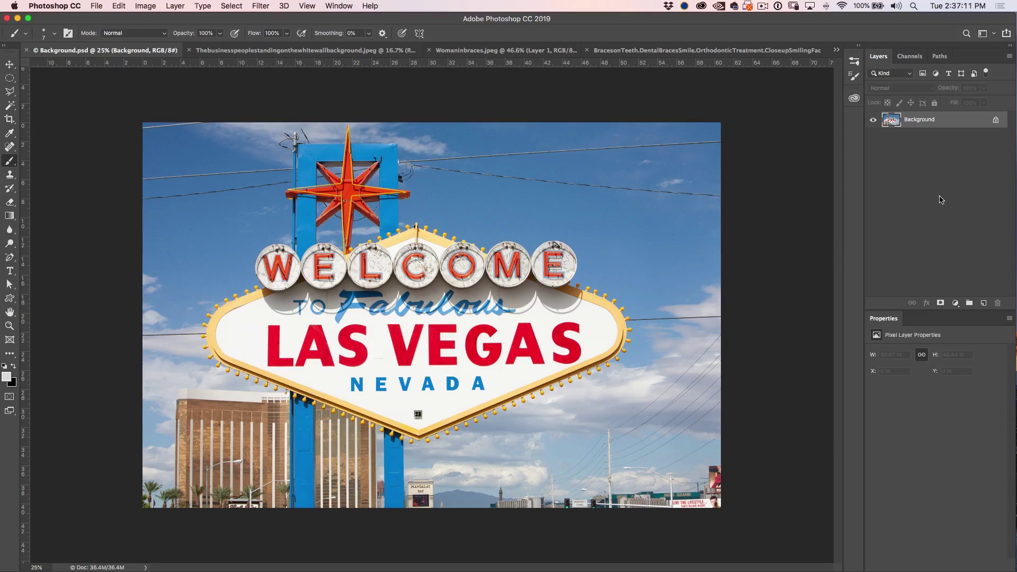
Step: In Background.psd, remove the upper power line right of the sign on a new layer, using the Spot Healing Brush with Sample All Layers
{"action": "left_click", "coordinate": [983, 303]}
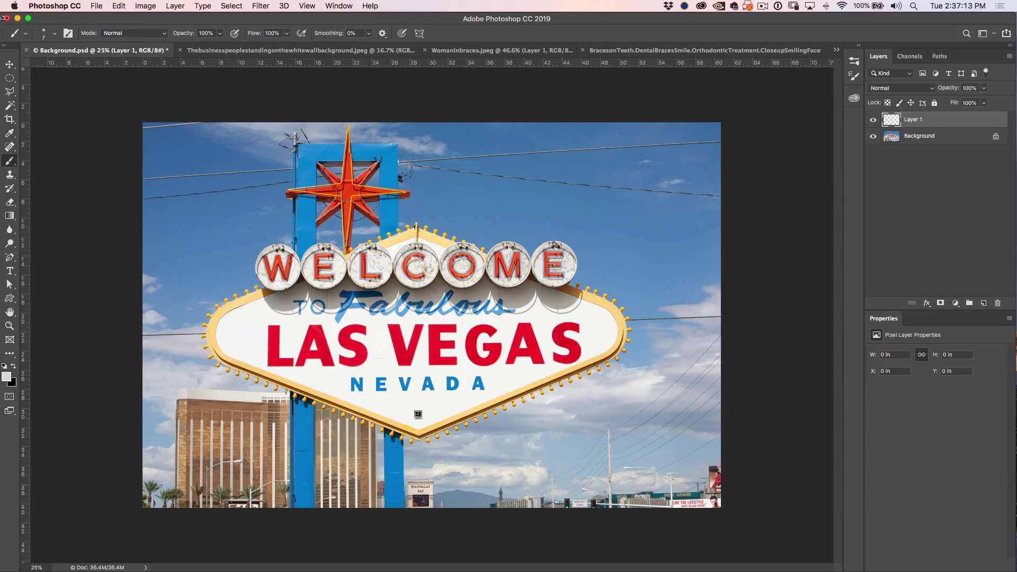
{"action": "left_click", "coordinate": [10, 147]}
{"action": "left_click", "coordinate": [59, 148]}
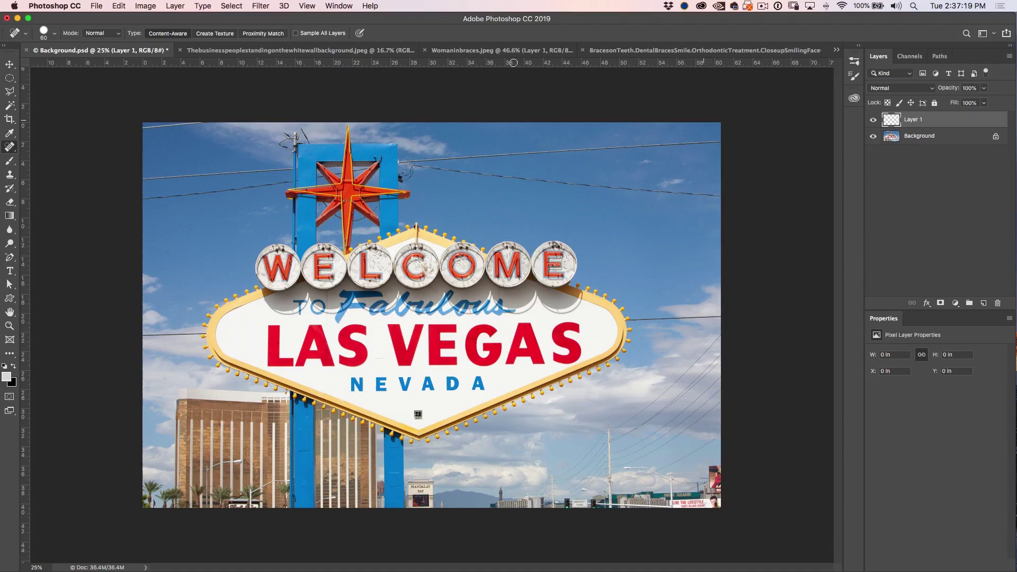
{"action": "left_click", "coordinate": [296, 33]}
{"action": "key", "text": "bracketleft"}
{"action": "left_click", "coordinate": [401, 162]}
{"action": "left_click", "coordinate": [720, 140], "text": "shift"}
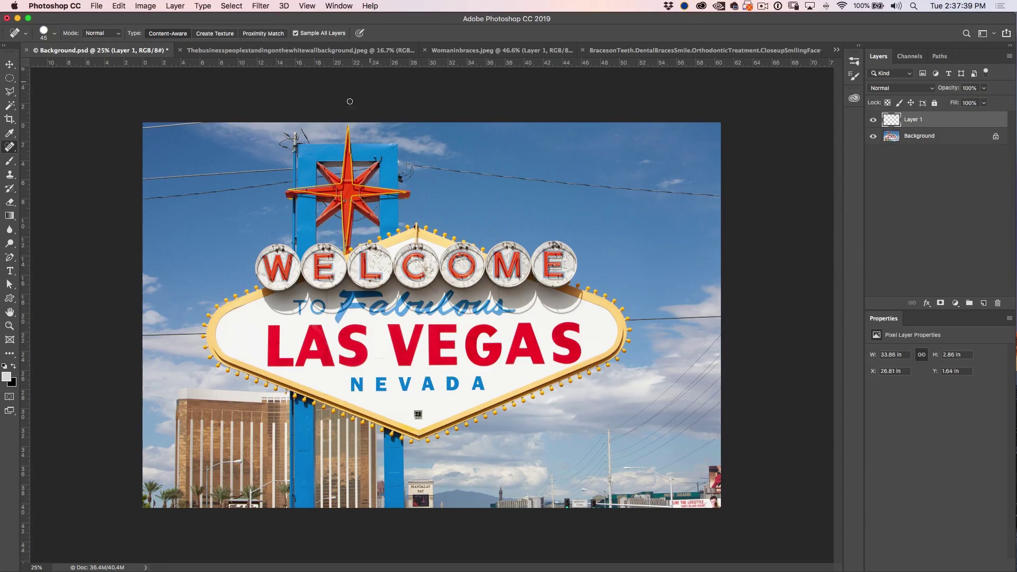
Step: Heal away both power lines left of the star and the lower line across the sky to its right
{"action": "left_click", "coordinate": [290, 169]}
{"action": "left_click", "coordinate": [142, 179], "text": "shift"}
{"action": "left_click", "coordinate": [288, 182], "text": "shift"}
{"action": "left_click", "coordinate": [141, 198], "text": "shift"}
{"action": "left_click", "coordinate": [721, 197], "text": "shift"}
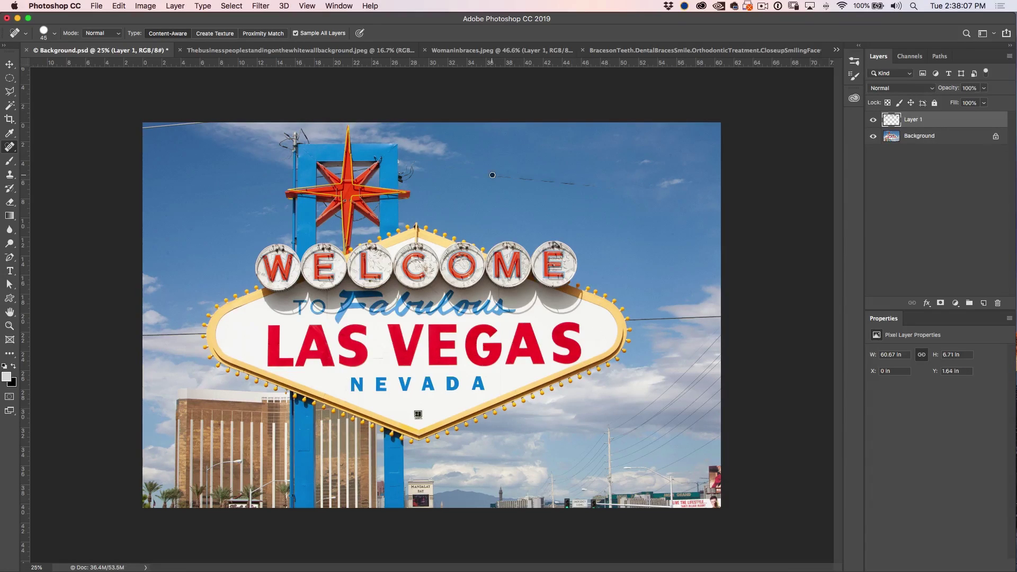
{"action": "left_click_drag", "start_coordinate": [490, 175], "coordinate": [603, 186]}
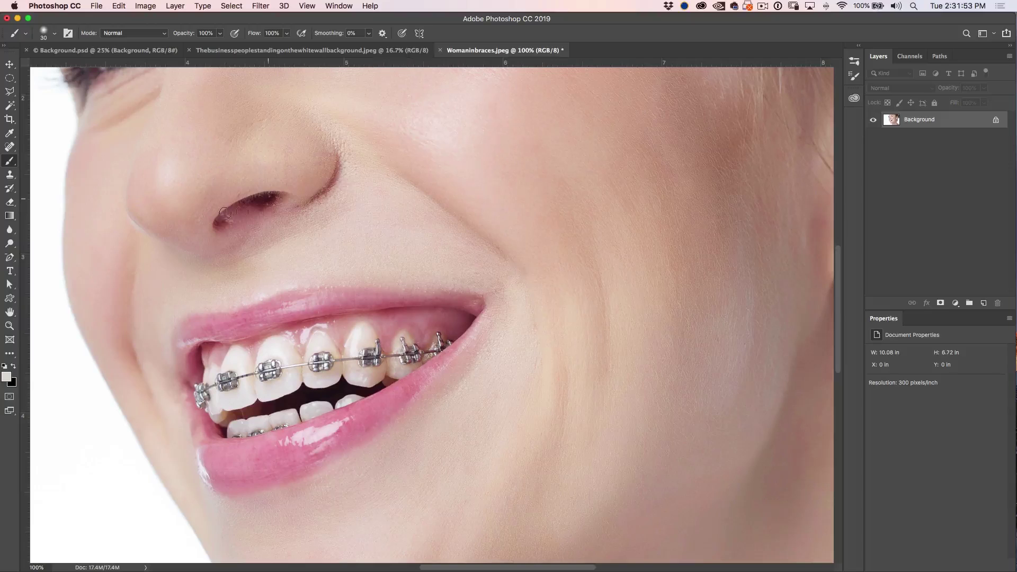
Step: In Womaninbraces.jpeg, paint sampled tooth colours over the large front tooth's bracket and wire on a new layer
{"action": "right_click", "coordinate": [10, 161]}
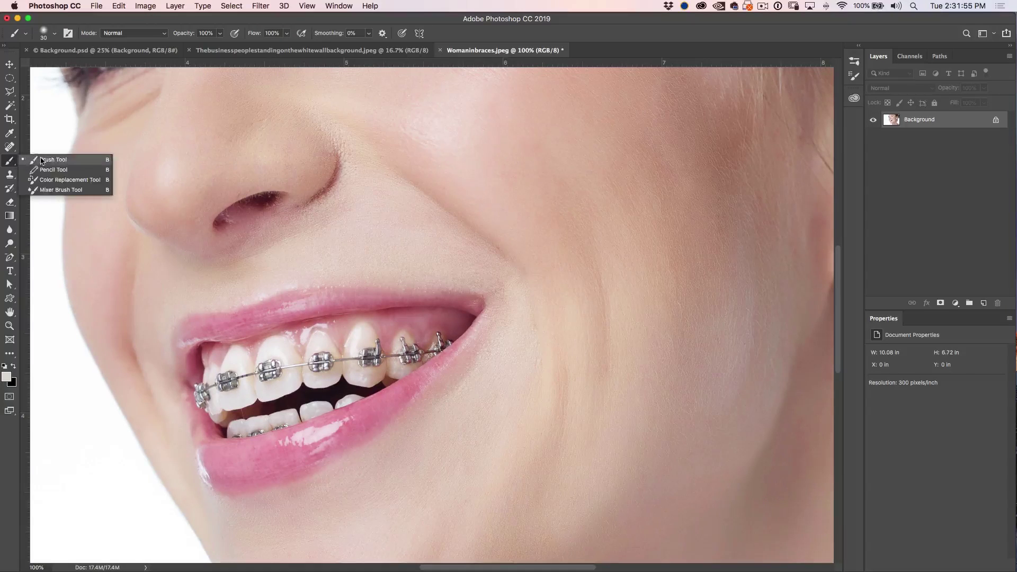
{"action": "left_click", "coordinate": [42, 159]}
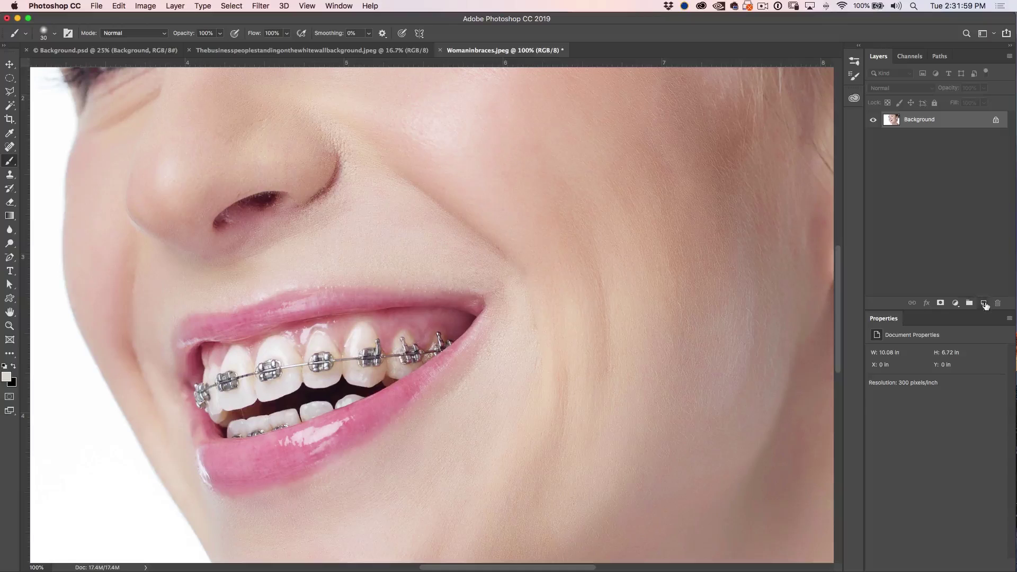
{"action": "left_click", "coordinate": [983, 303]}
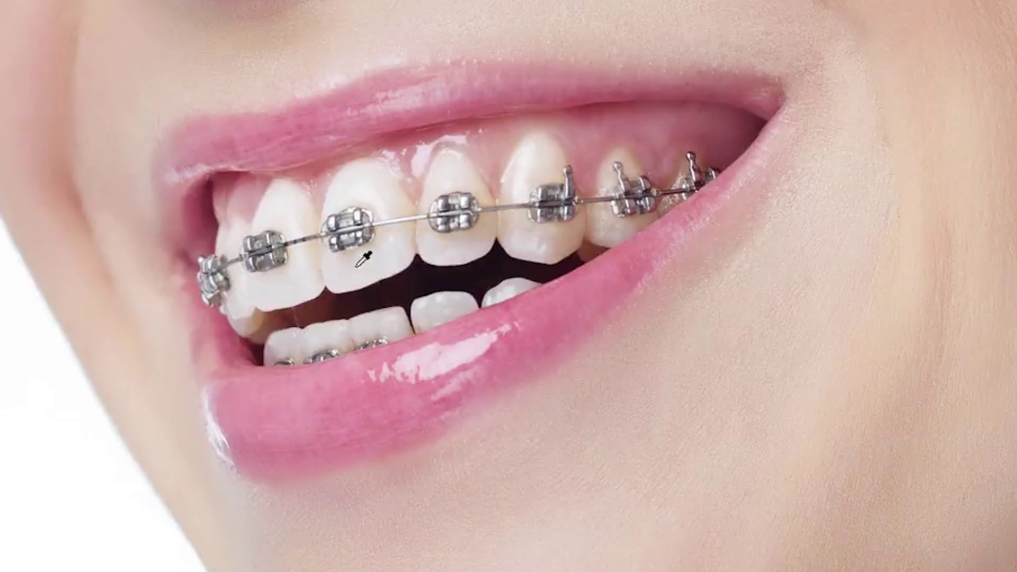
{"action": "mouse_move", "coordinate": [356, 264]}
{"action": "left_mouse_down"}
{"action": "mouse_move", "coordinate": [351, 233]}
{"action": "mouse_move", "coordinate": [355, 245]}
{"action": "mouse_move", "coordinate": [351, 233]}
{"action": "mouse_move", "coordinate": [371, 231]}
{"action": "mouse_move", "coordinate": [335, 263]}
{"action": "mouse_move", "coordinate": [347, 211]}
{"action": "mouse_move", "coordinate": [375, 221]}
{"action": "mouse_move", "coordinate": [377, 199]}
{"action": "mouse_move", "coordinate": [389, 242]}
{"action": "left_mouse_up"}
{"action": "left_click", "coordinate": [384, 192], "text": "alt"}
{"action": "left_click_drag", "start_coordinate": [335, 217], "coordinate": [333, 231]}
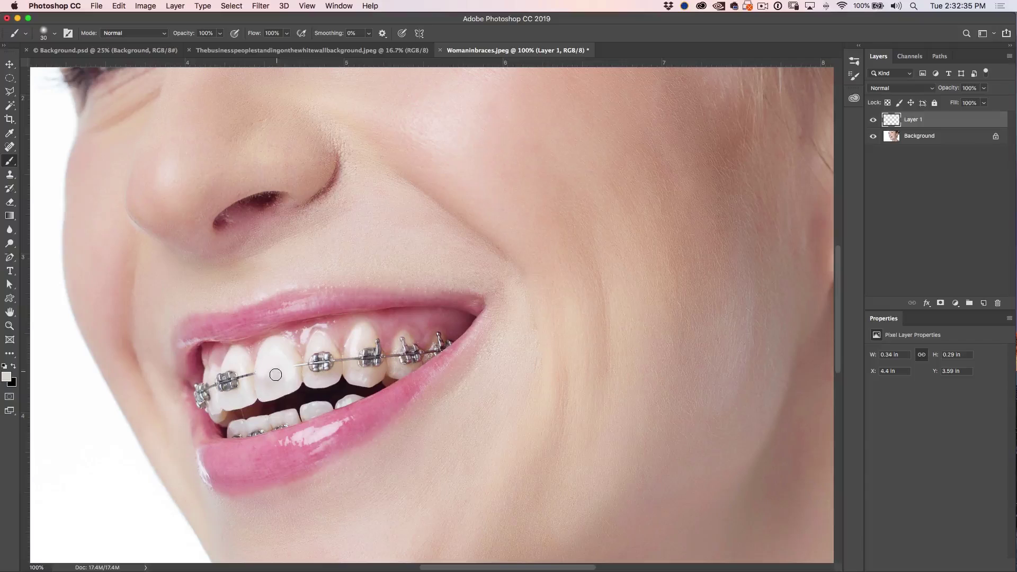
{"action": "mouse_move", "coordinate": [275, 374]}
{"action": "left_mouse_down"}
{"action": "mouse_move", "coordinate": [296, 369]}
{"action": "mouse_move", "coordinate": [296, 351]}
{"action": "mouse_move", "coordinate": [272, 307]}
{"action": "mouse_move", "coordinate": [280, 370]}
{"action": "left_mouse_up"}
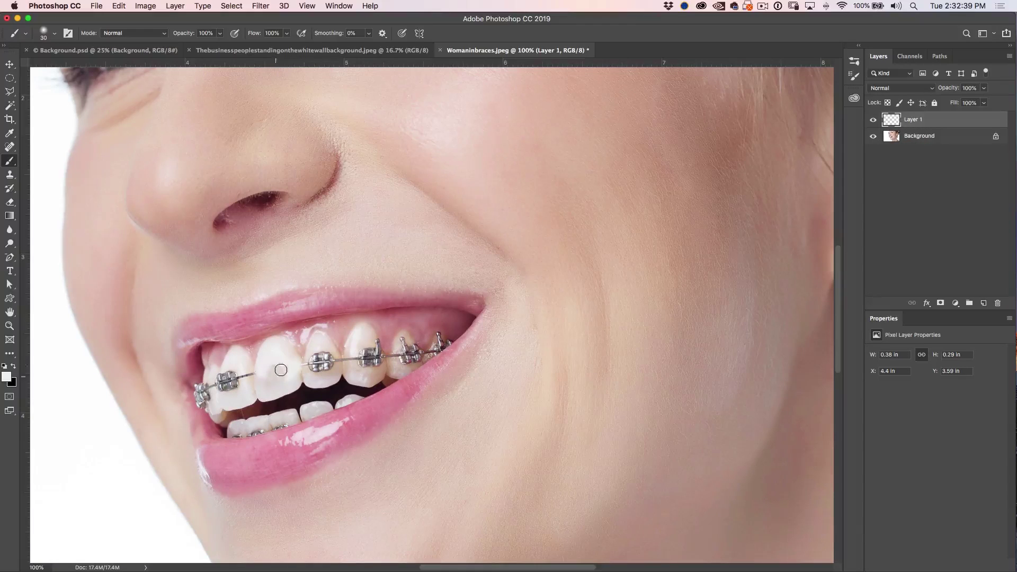
Step: Set the brush to 0% hardness, 40 px size and 20% opacity
{"action": "left_click", "coordinate": [53, 36]}
{"action": "left_click_drag", "start_coordinate": [59, 91], "coordinate": [61, 94]}
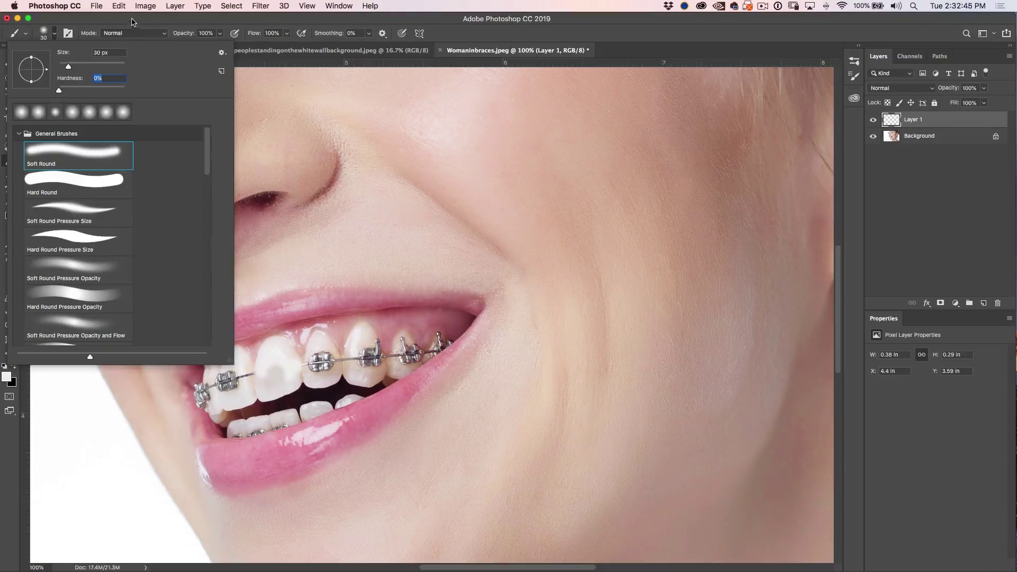
{"action": "left_click", "coordinate": [134, 24]}
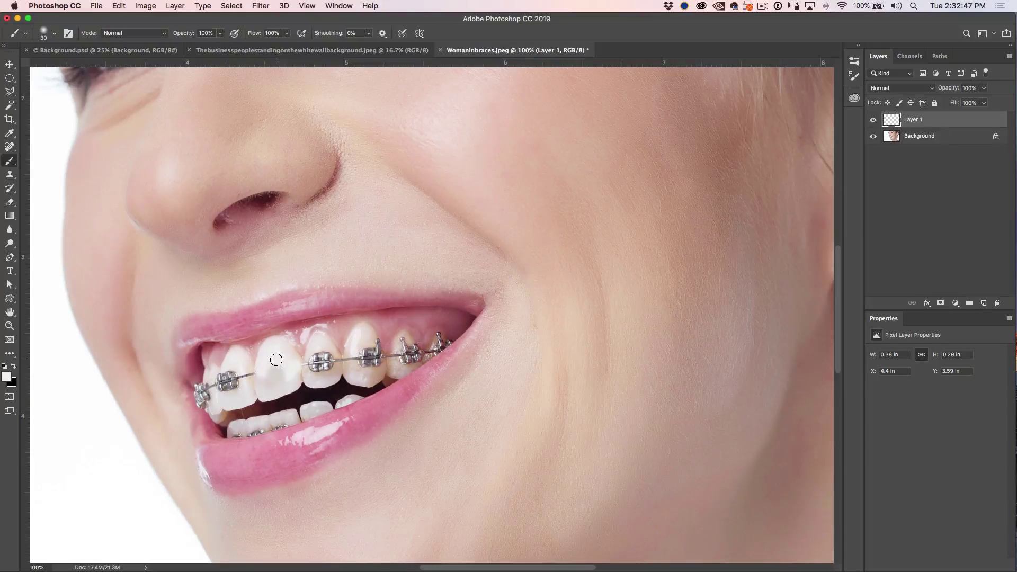
{"action": "key", "text": "bracketright"}
{"action": "key", "text": "bracketright"}
{"action": "key", "text": "2"}
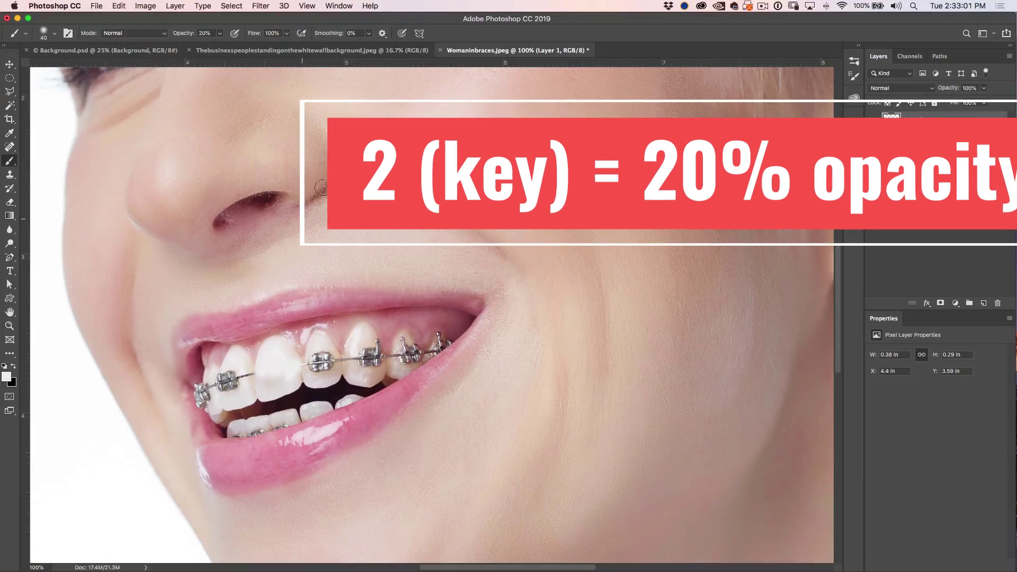
Step: Blend the painted patch on the large front tooth with repeatedly sampled highlight and shadow tones
{"action": "left_click_drag", "start_coordinate": [279, 354], "coordinate": [276, 366]}
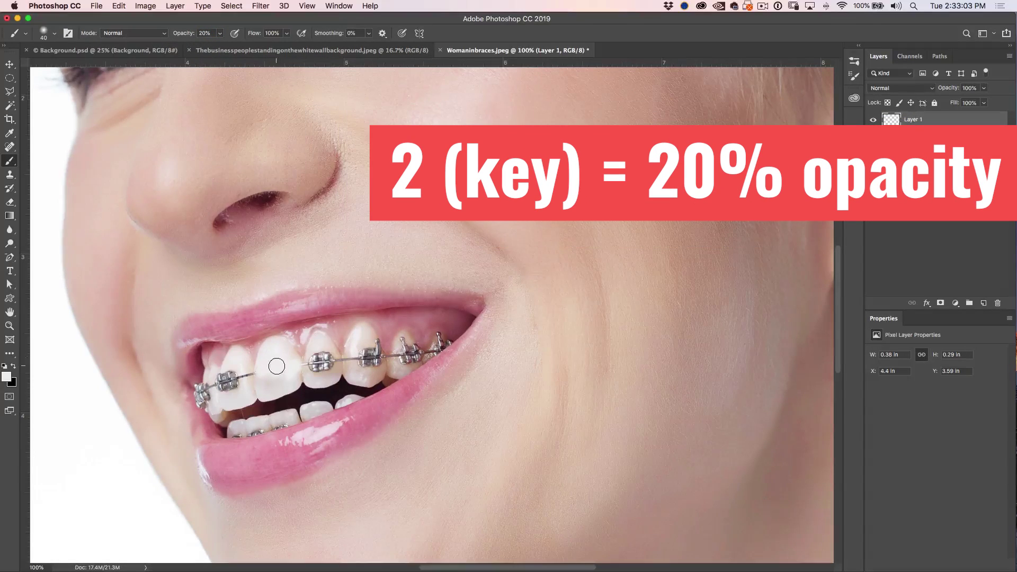
{"action": "left_click", "coordinate": [273, 358], "text": "alt"}
{"action": "mouse_move", "coordinate": [263, 372]}
{"action": "left_mouse_down"}
{"action": "mouse_move", "coordinate": [272, 353]}
{"action": "mouse_move", "coordinate": [287, 370]}
{"action": "left_mouse_up"}
{"action": "left_click", "coordinate": [274, 381], "text": "alt"}
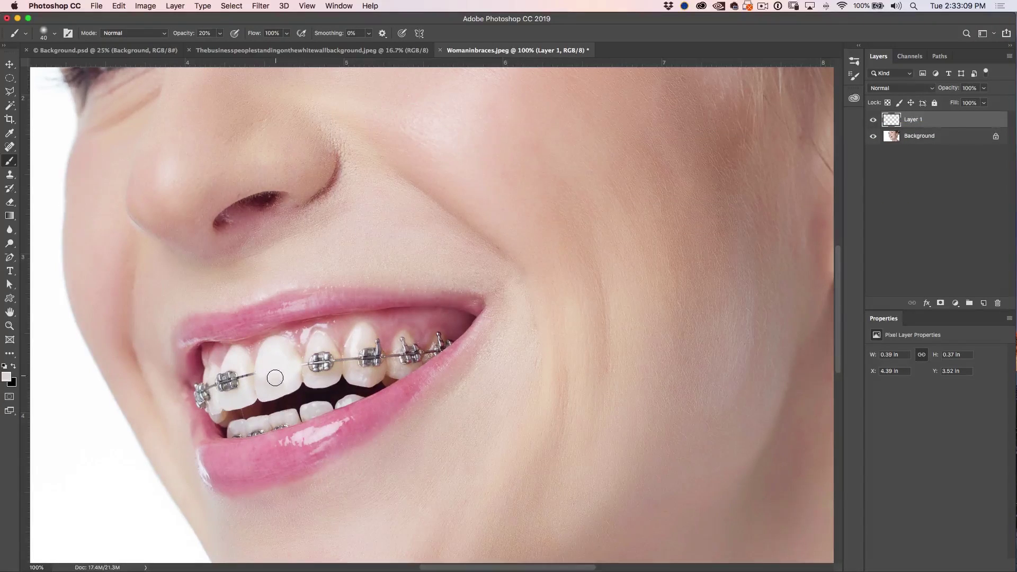
{"action": "left_click", "coordinate": [295, 373], "text": "alt"}
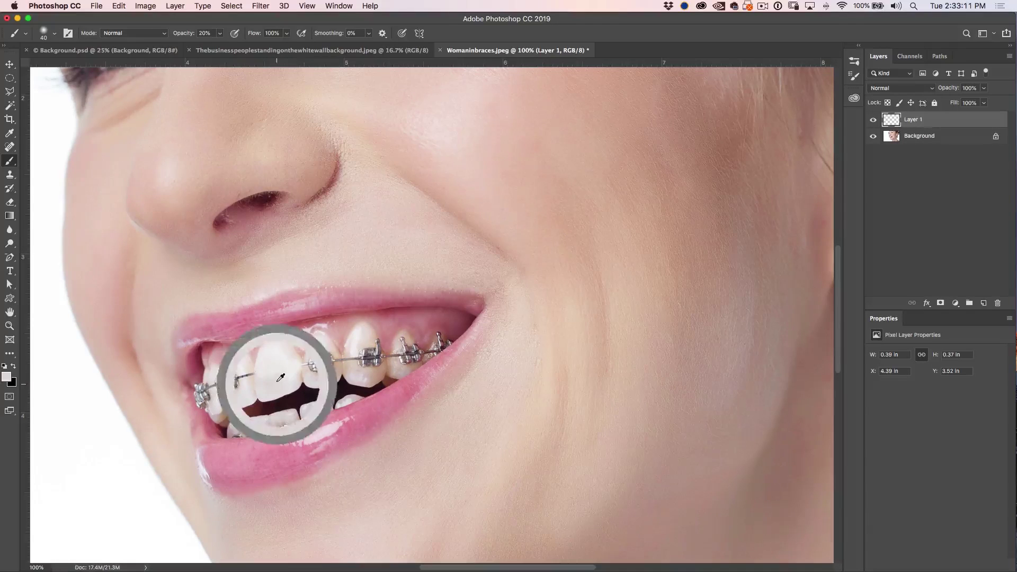
{"action": "left_click", "coordinate": [282, 376], "text": "alt"}
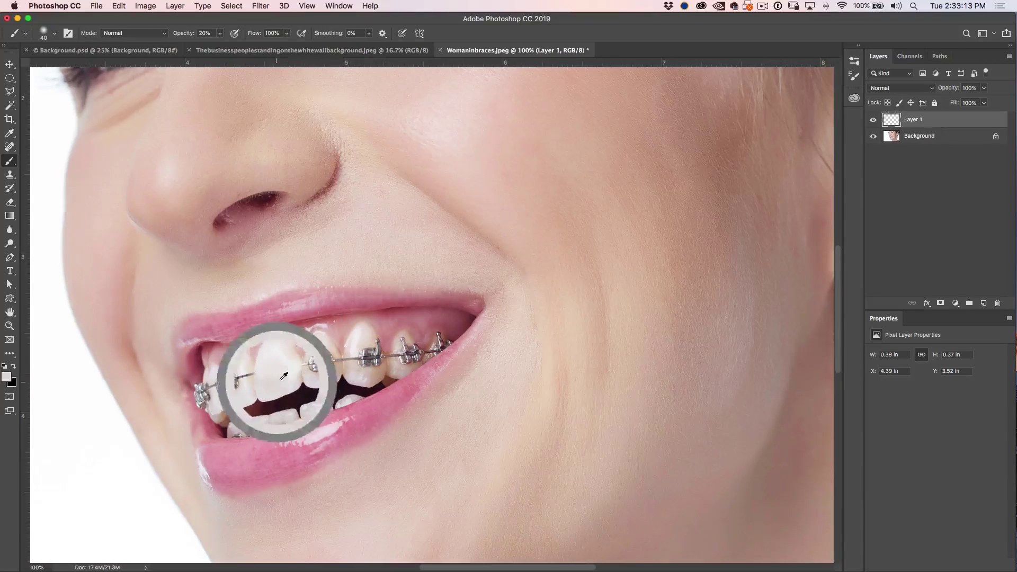
{"action": "left_click", "coordinate": [278, 352], "text": "alt"}
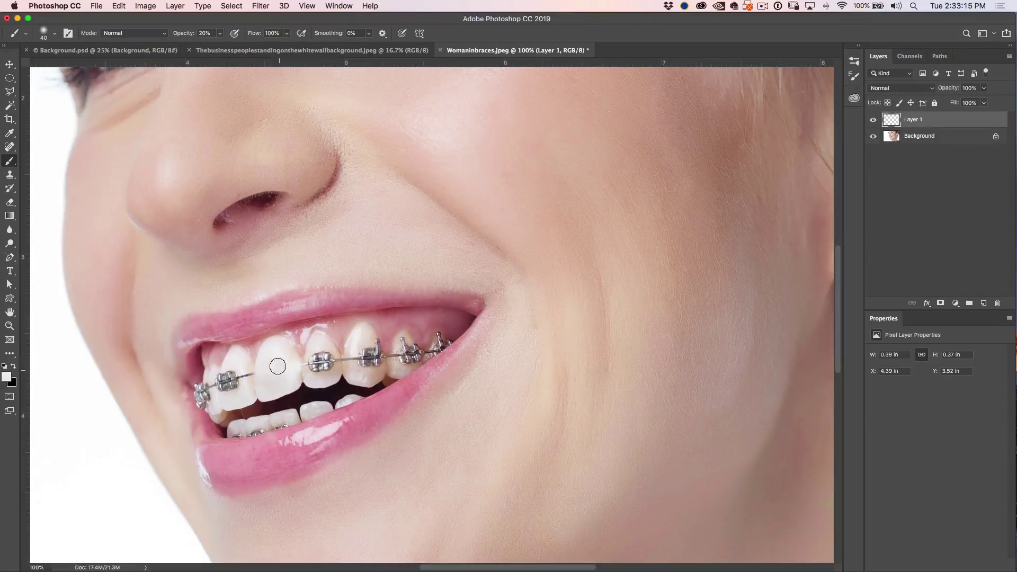
{"action": "left_click_drag", "start_coordinate": [283, 365], "coordinate": [314, 345]}
Step: Paint out the wire between the large front tooth and the tooth to its left with a 10 px brush at 100% opacity
{"action": "key", "text": "bracketleft"}
{"action": "key", "text": "bracketleft"}
{"action": "key", "text": "bracketleft"}
{"action": "left_click", "coordinate": [254, 380], "text": "alt"}
{"action": "key", "text": "0"}
{"action": "left_click", "coordinate": [251, 380], "text": "alt"}
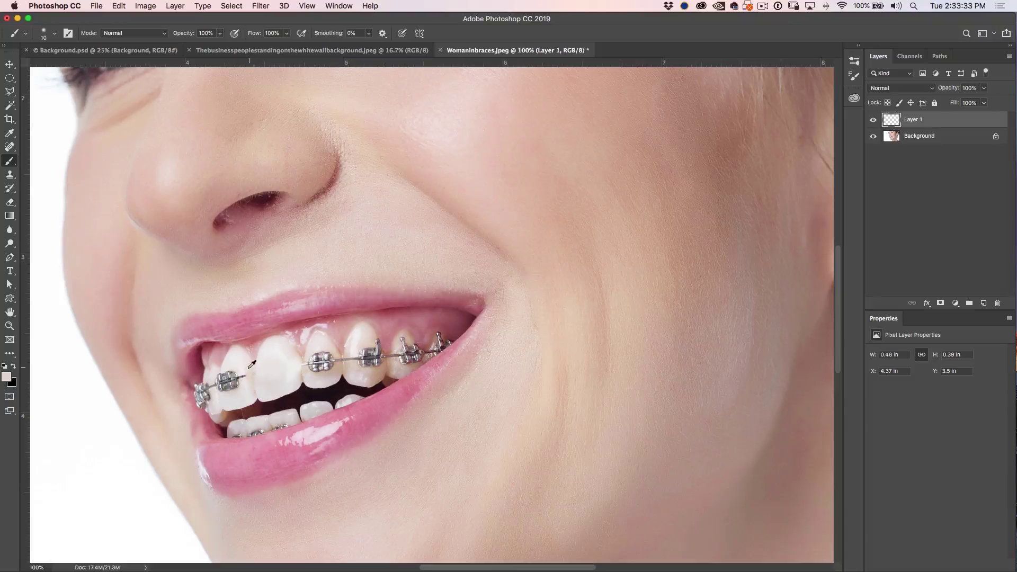
{"action": "left_click", "coordinate": [251, 364], "text": "alt"}
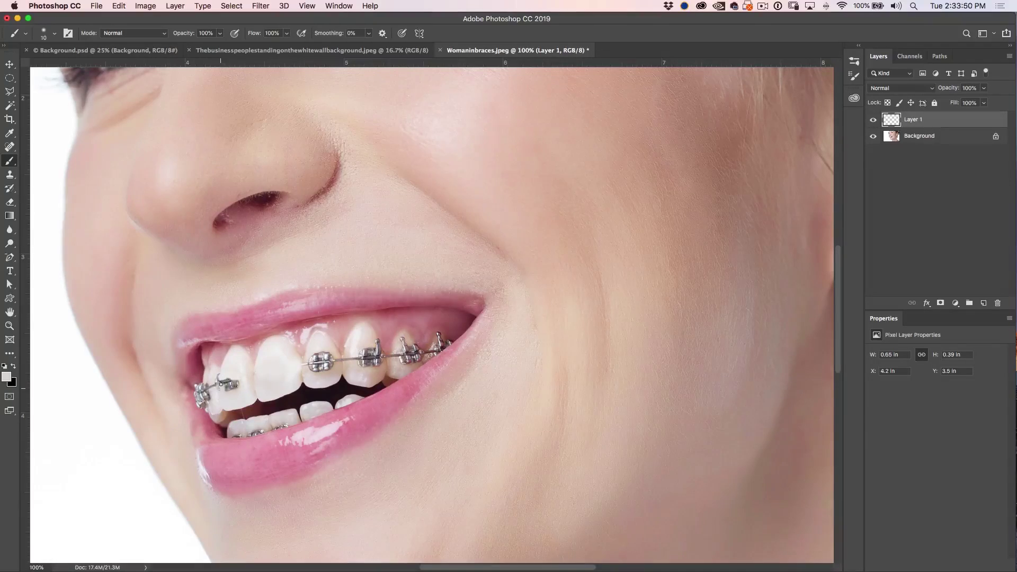
Step: Cover the bracket on the tooth left of the large front tooth, and blend it using a 30 px brush at 20% opacity
{"action": "left_click_drag", "start_coordinate": [222, 380], "coordinate": [236, 390]}
{"action": "key", "text": "bracketright"}
{"action": "key", "text": "bracketright"}
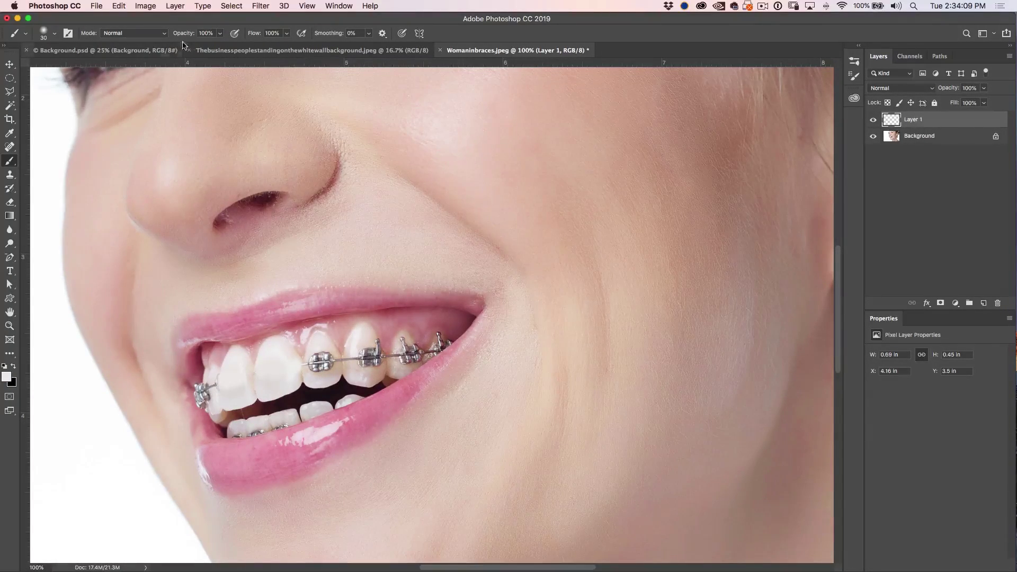
{"action": "key", "text": "2"}
{"action": "mouse_move", "coordinate": [227, 379]}
{"action": "left_mouse_down"}
{"action": "mouse_move", "coordinate": [241, 394]}
{"action": "mouse_move", "coordinate": [223, 397]}
{"action": "mouse_move", "coordinate": [229, 389]}
{"action": "left_mouse_up"}
{"action": "left_click", "coordinate": [237, 370], "text": "alt"}
{"action": "left_click", "coordinate": [323, 382], "text": "alt"}
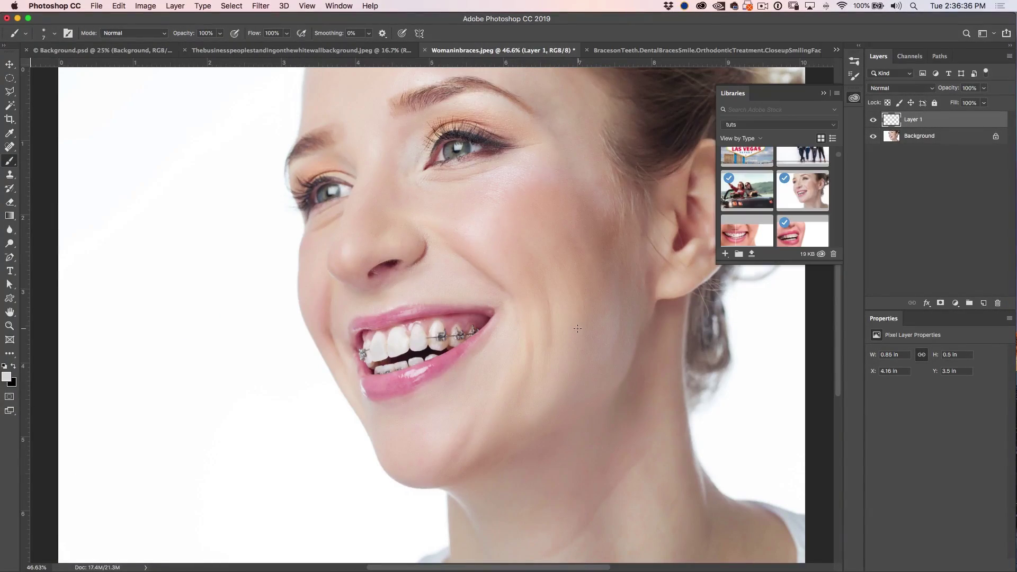